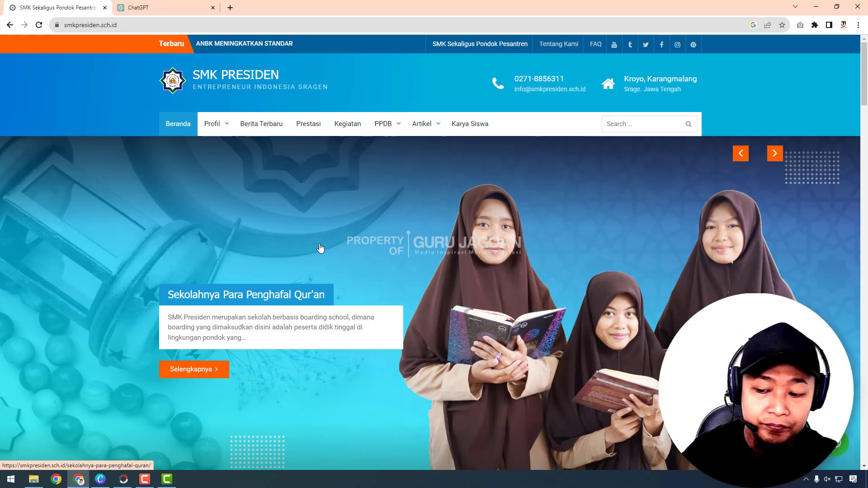
Search the web for "OPEN AI" in a new tab and open the official OpenAI website.
click(127, 27)
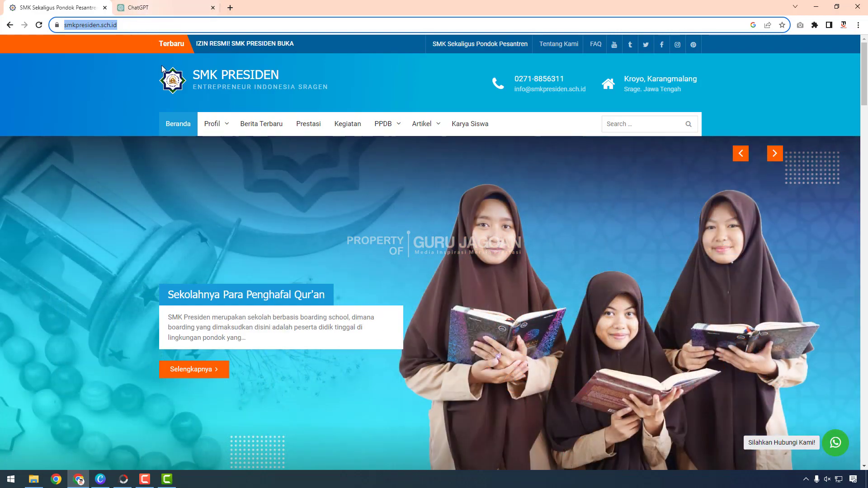
click(163, 4)
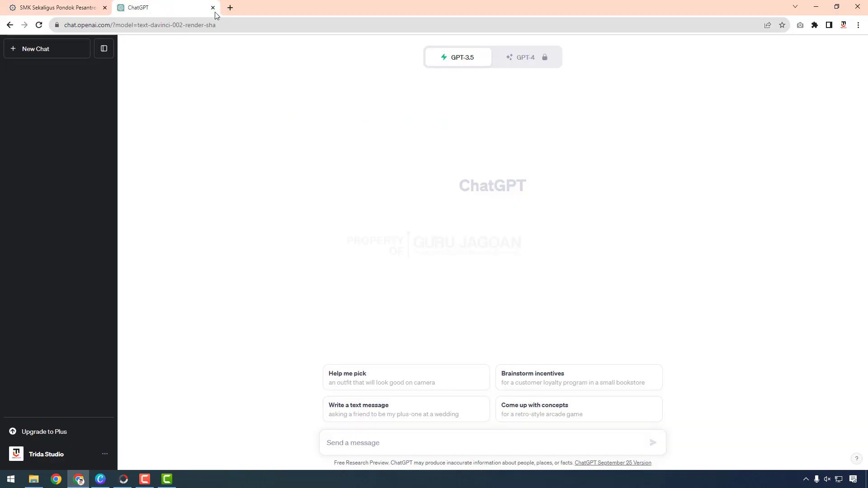
click(230, 7)
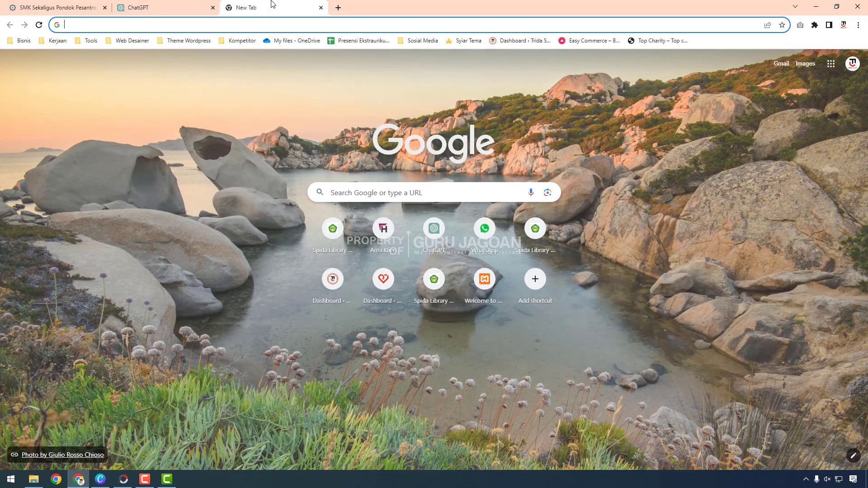
text(OPEN AIT)
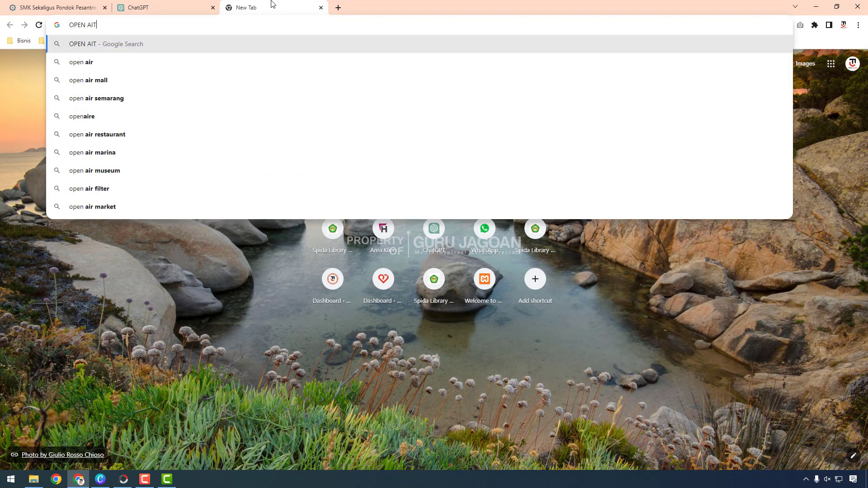
key(Return)
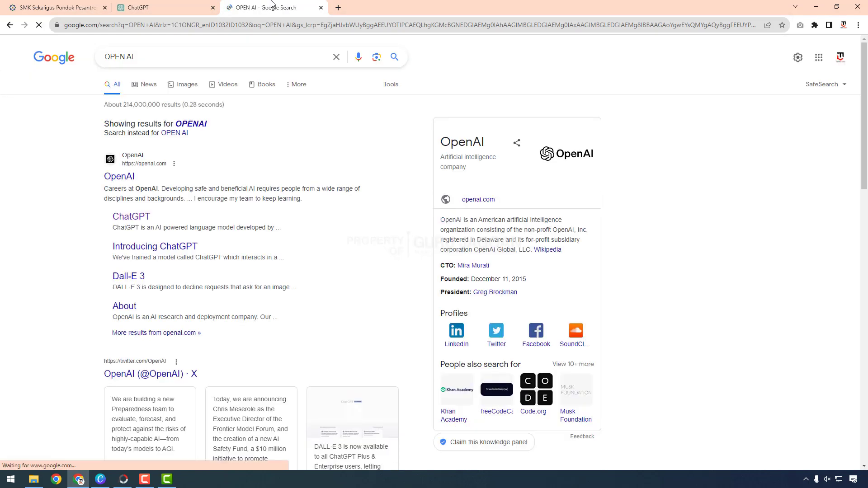
click(113, 180)
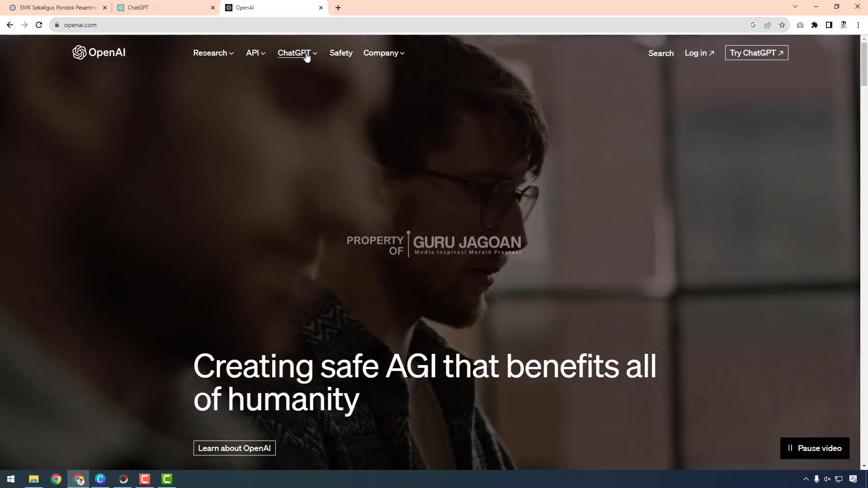
Go from the OpenAI site to the ChatGPT account sign-up form, view it and close it without registering.
click(306, 55)
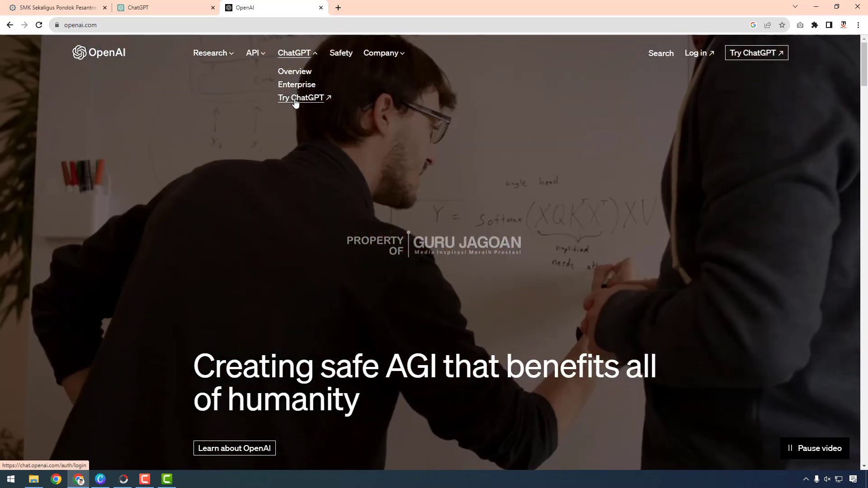
click(295, 99)
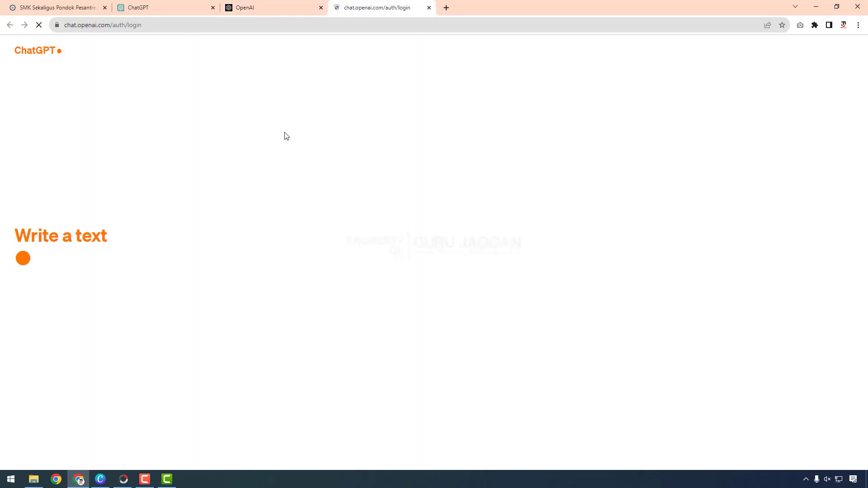
click(321, 7)
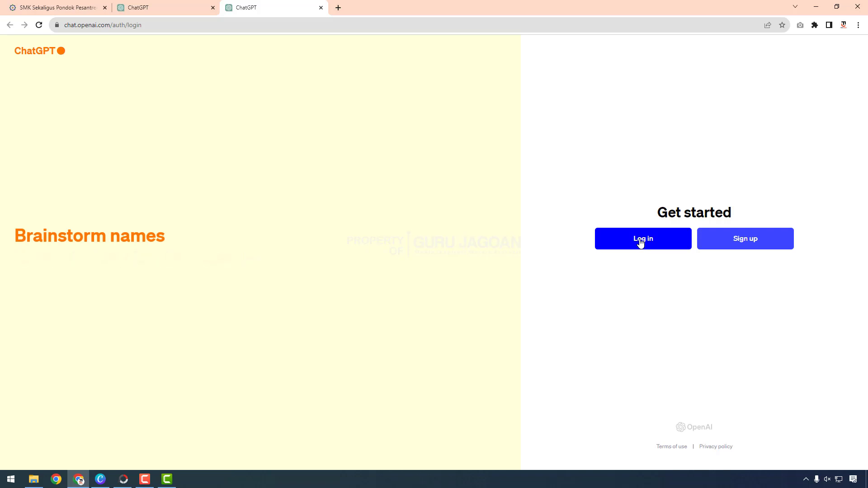
click(745, 244)
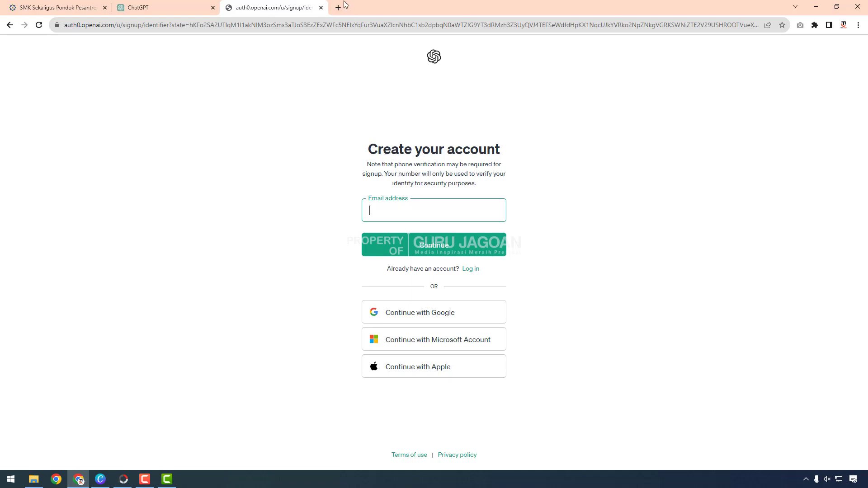
click(322, 9)
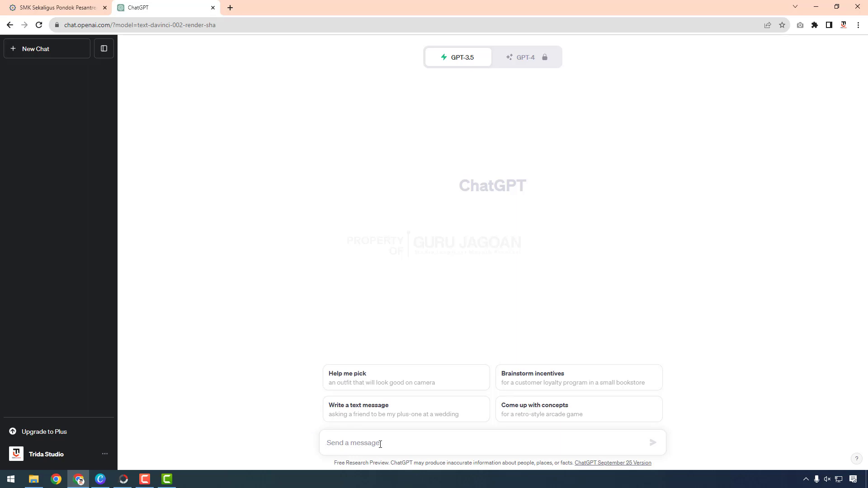
Examine the SMK Presiden homepage, from its banner through the activity and achievement posts to the Program Unggulan descriptions.
click(46, 8)
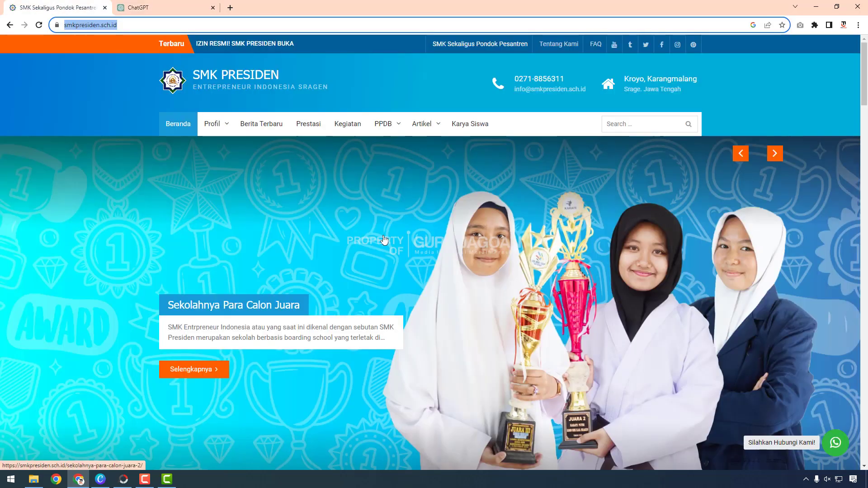
scroll(383, 240, down, 7)
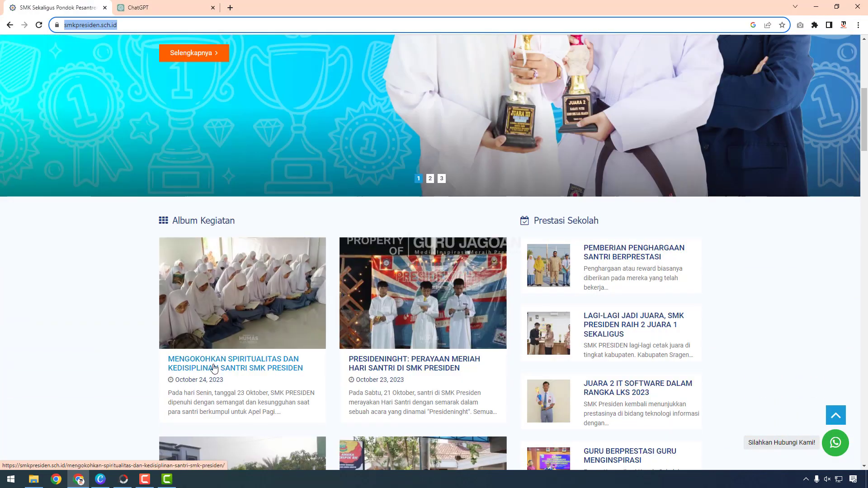
scroll(222, 362, down, 8)
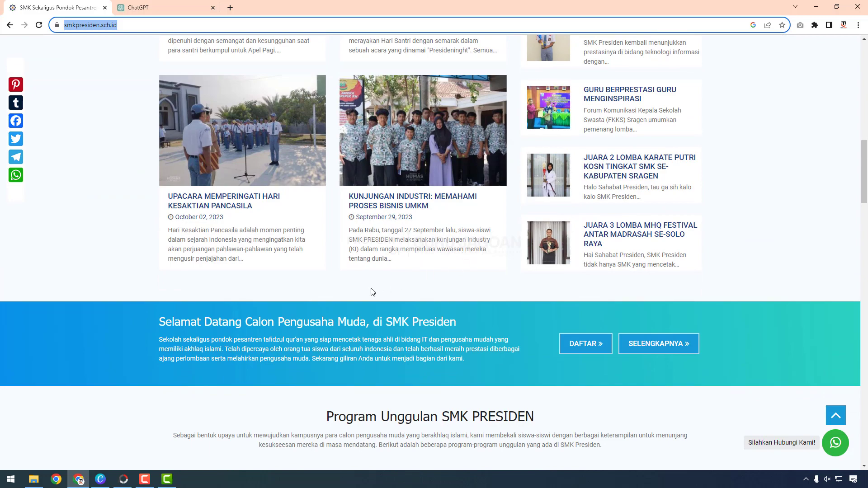
scroll(367, 319, down, 5)
drag(174, 315, 351, 343)
click(351, 343)
scroll(471, 334, down, 3)
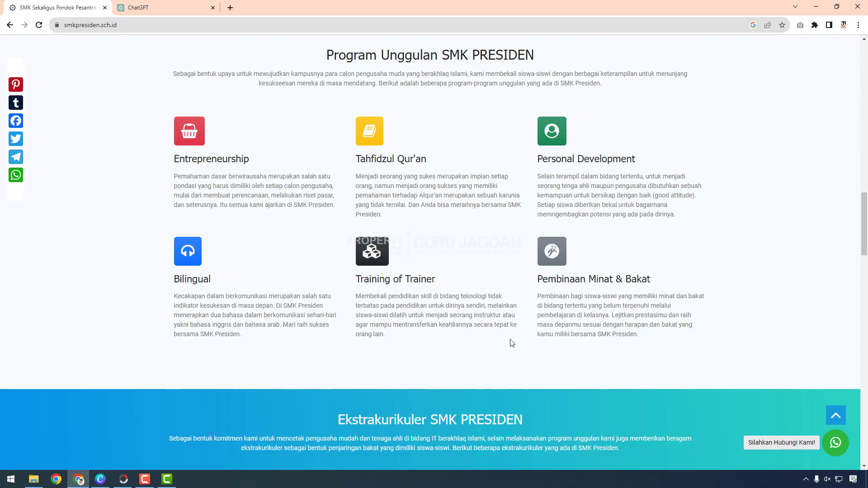
click(141, 8)
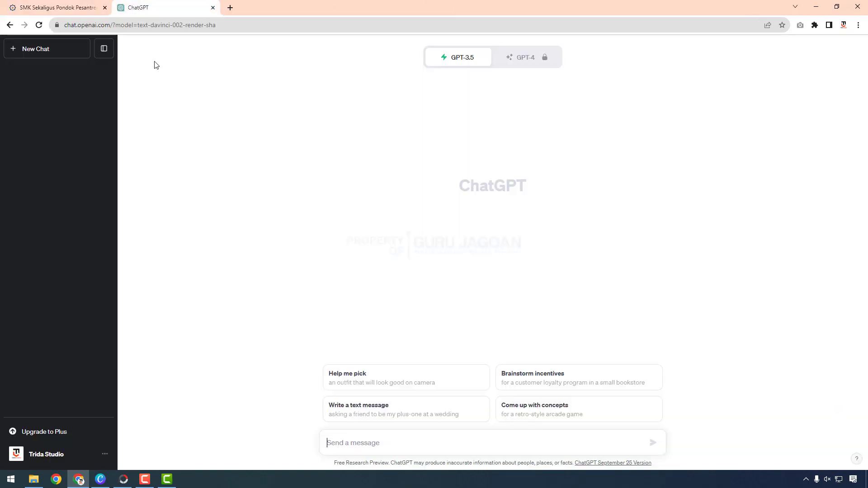
click(71, 10)
scroll(403, 228, up, 8)
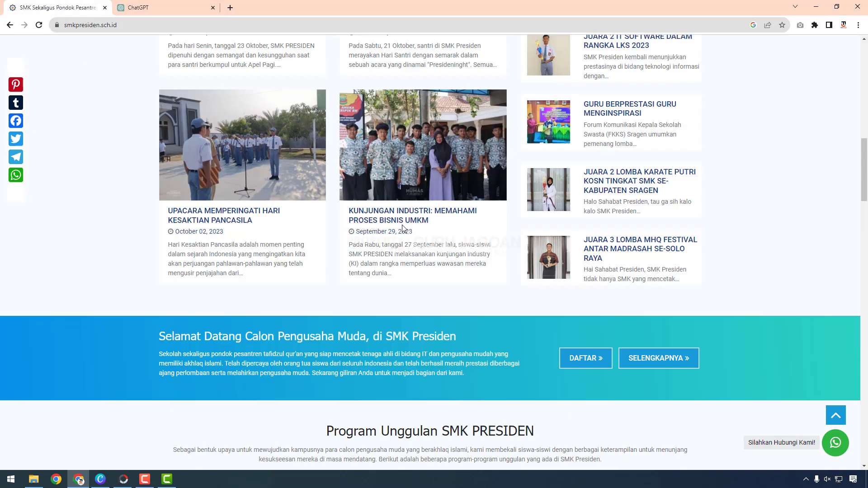
scroll(403, 229, up, 10)
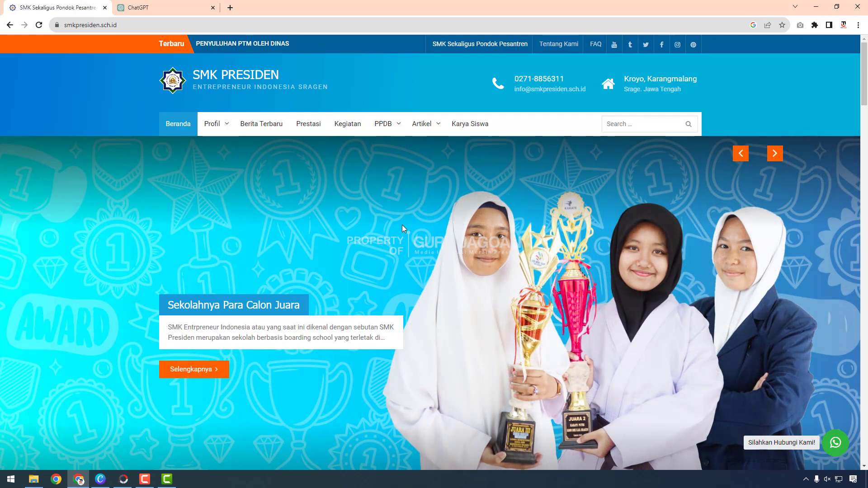
scroll(403, 225, down, 9)
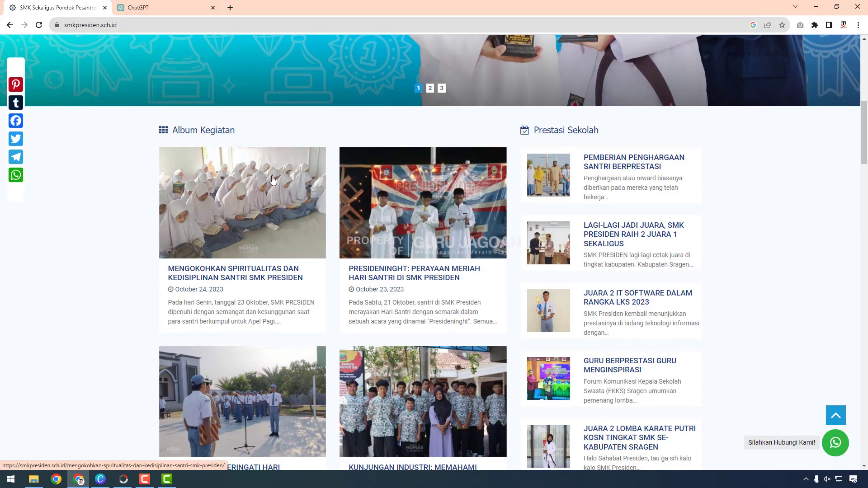
scroll(272, 180, down, 10)
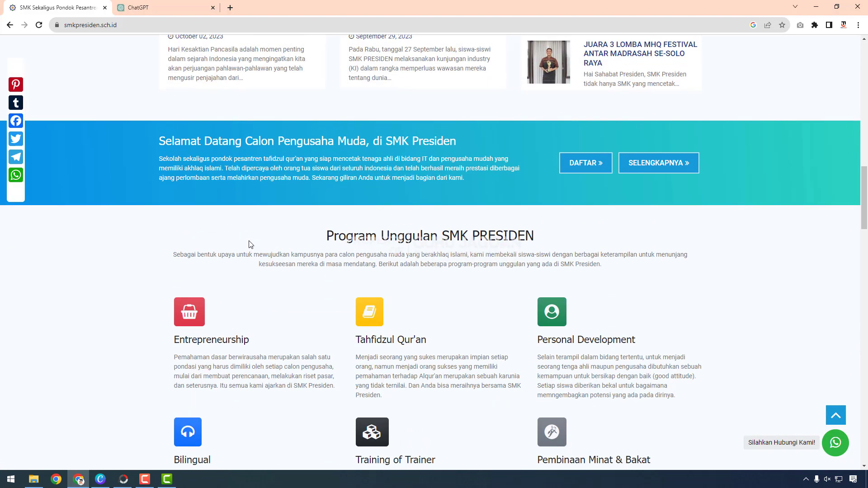
scroll(251, 244, down, 3)
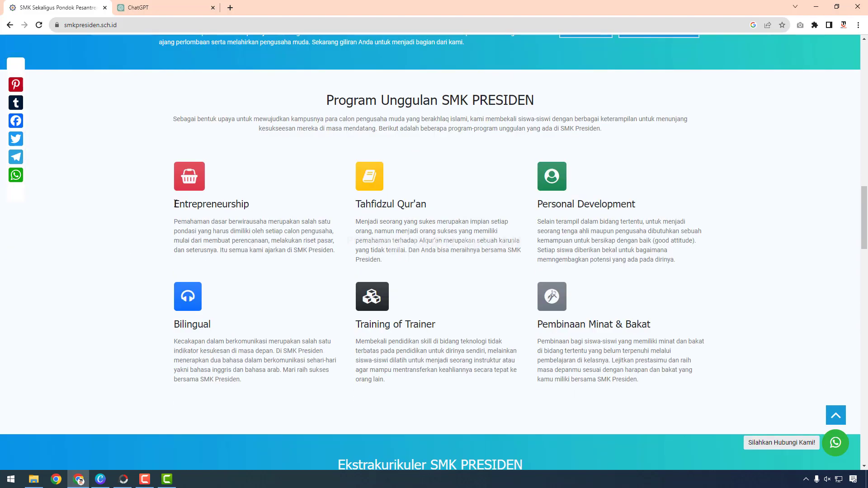
Copy the "Entrepreneurship" heading from the Program Unggulan section of the school site.
drag(175, 204, 270, 207)
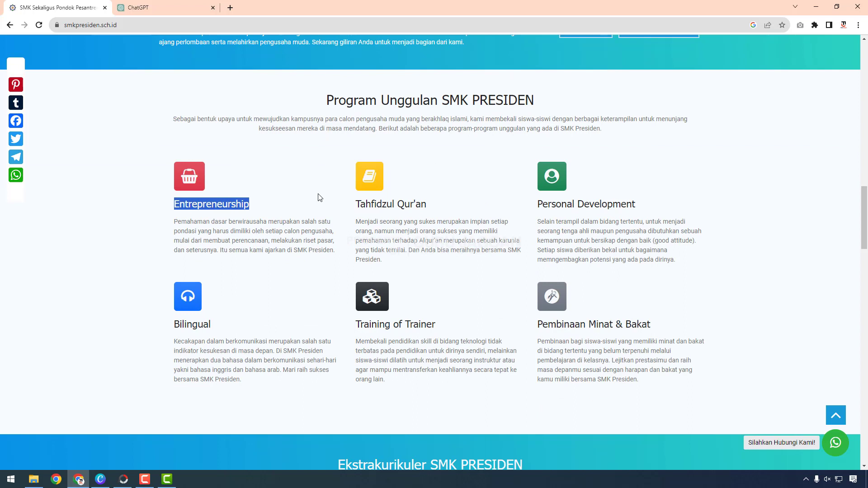
drag(178, 222, 187, 222)
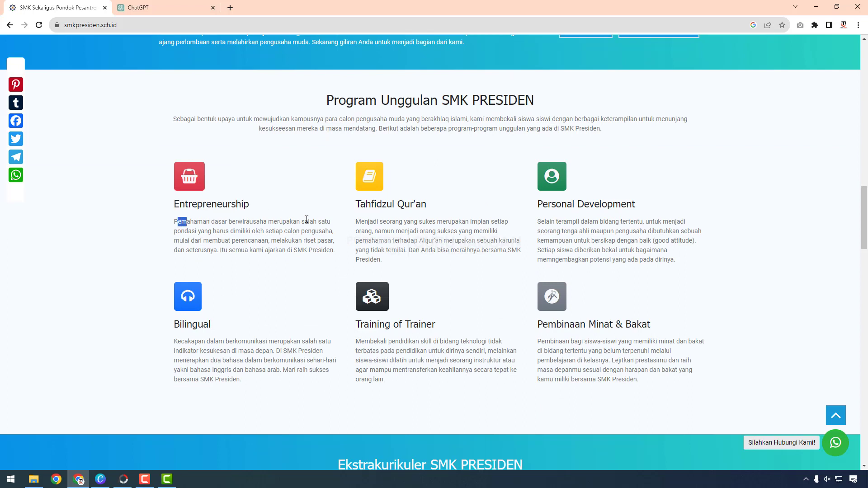
click(193, 209)
drag(174, 205, 249, 204)
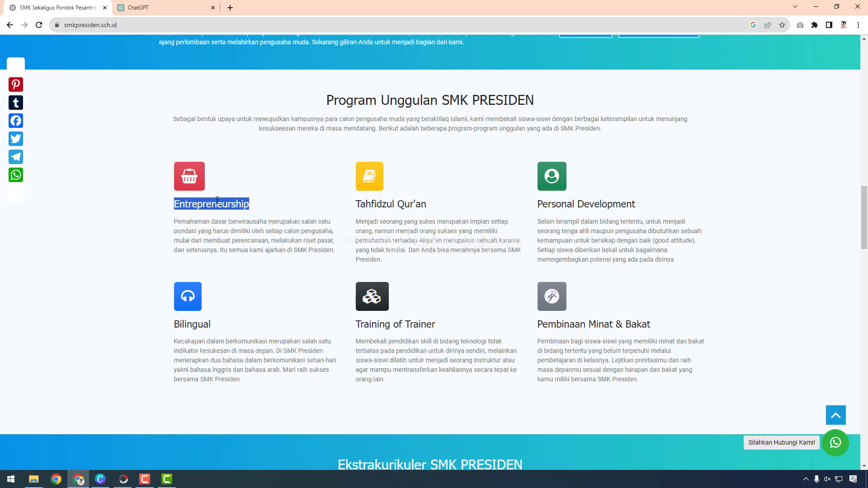
right_click(231, 206)
click(232, 208)
Switch to ChatGPT and send the prompt: tolong buatkan saya deskripsi singkat tentang "Entrepreneurship".
click(181, 9)
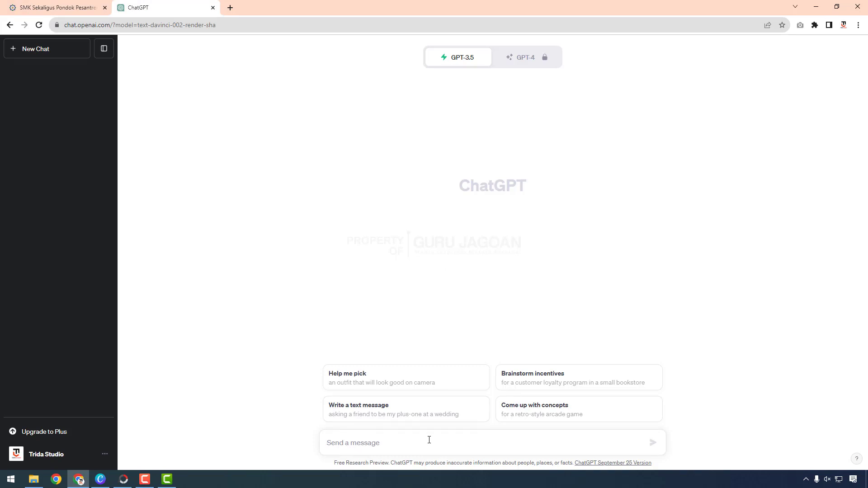
text(TOL)
key(BackSpace)
key(BackSpace)
key(BackSpace)
text(tolong buatkan)
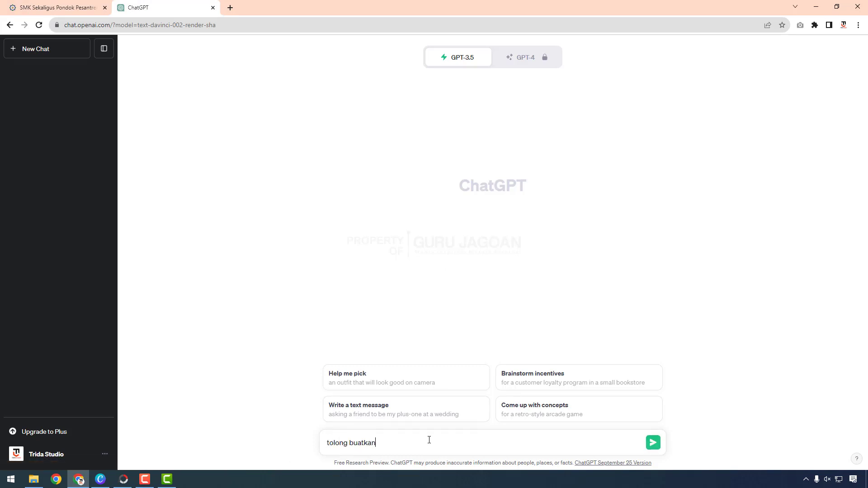
text( saya deskripsi singkat tentang "Entrepreneurship)
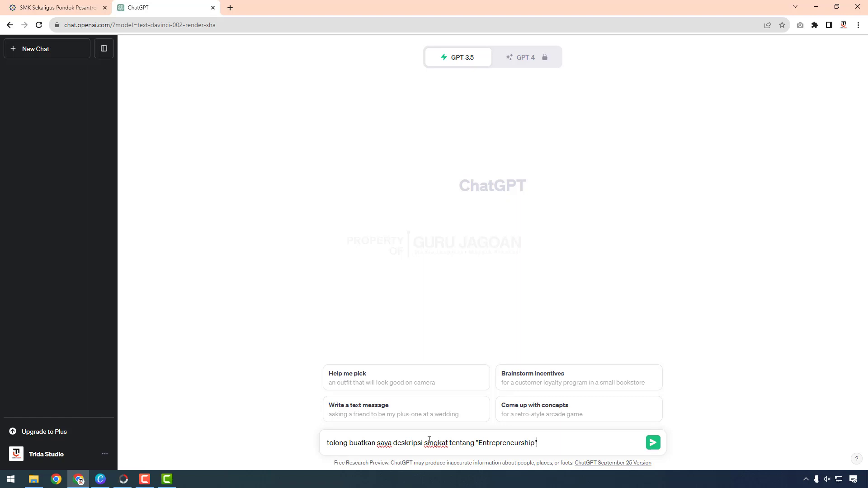
key(Return)
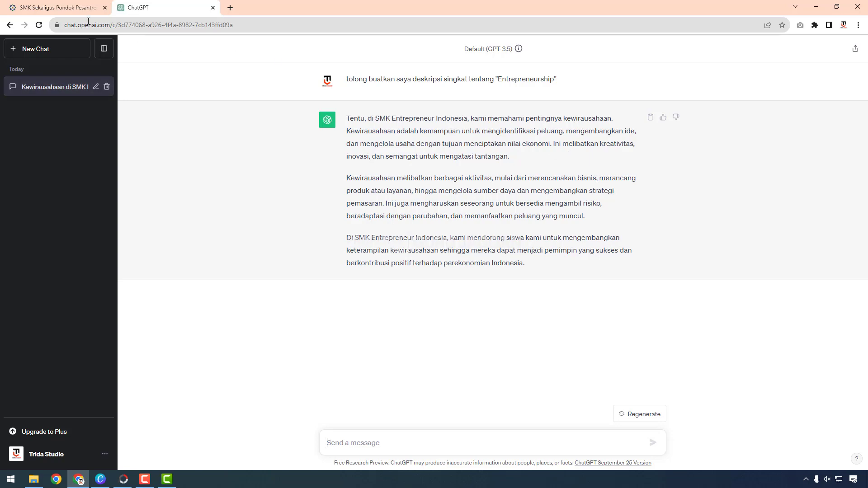
Check the length of the site's Entrepreneurship description, then ask ChatGPT: tolong sederhanakan jadi 1 paragrap saja.
click(59, 7)
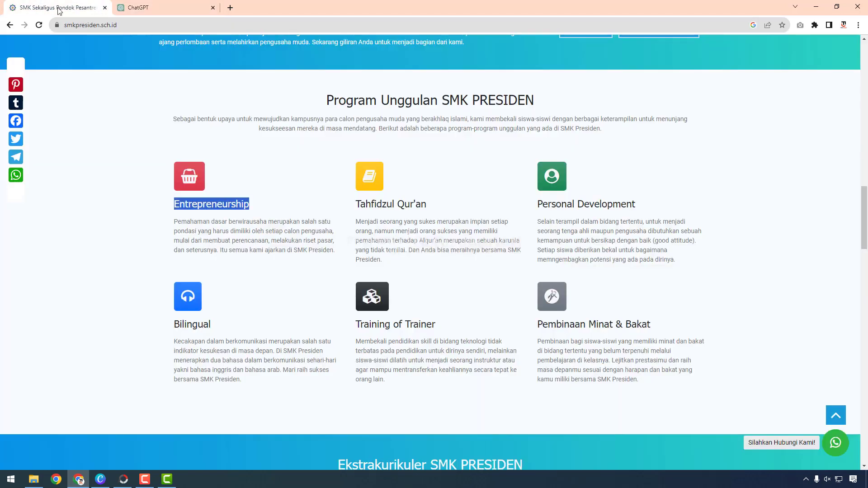
drag(174, 221, 336, 255)
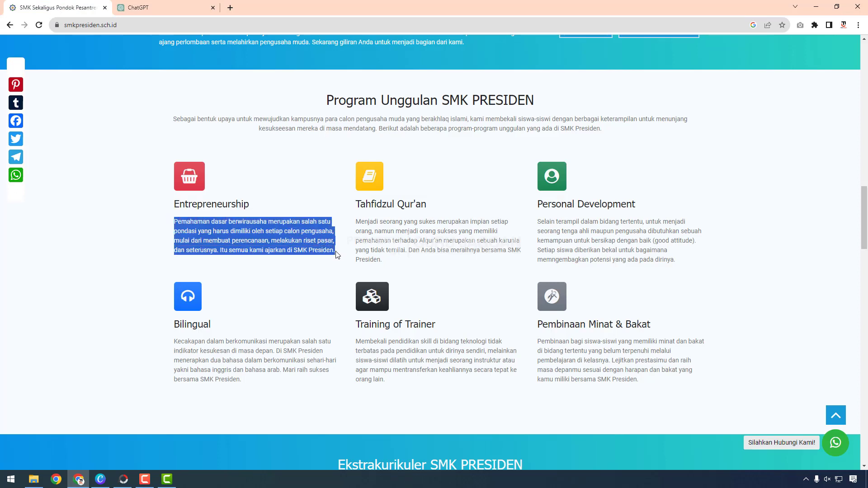
click(183, 3)
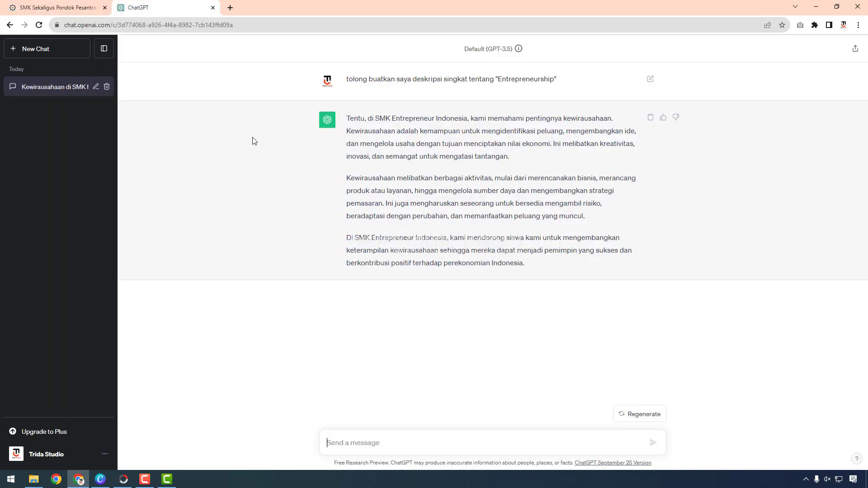
text(to)
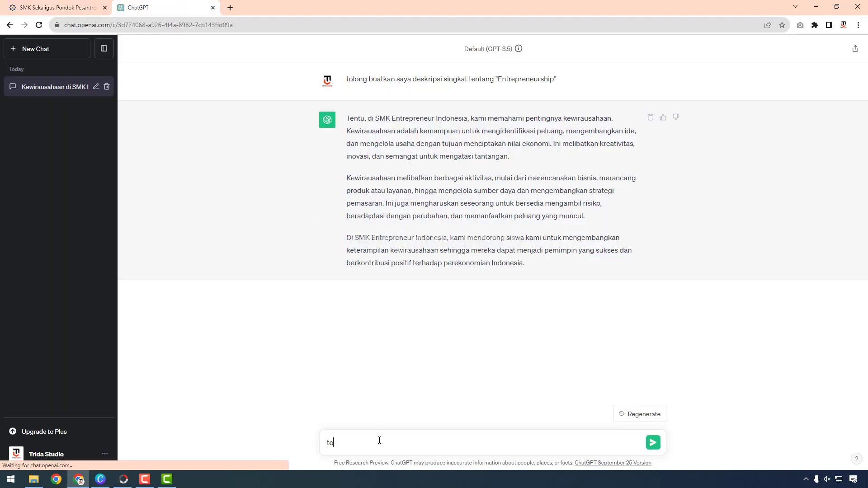
text(long sederhana)
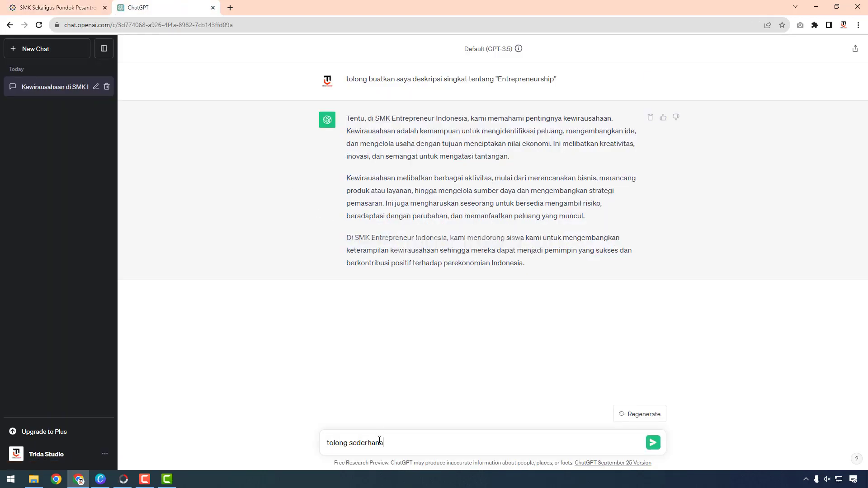
text(kan jadi 1 paragrap saja)
key(Return)
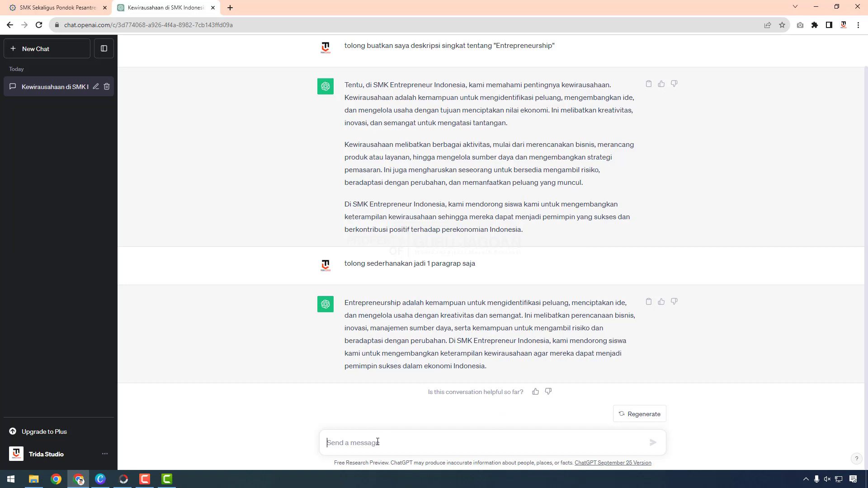
Ask ChatGPT to shorten the Entrepreneurship paragraph further with the message: sederhanakan lagi.
text(sed)
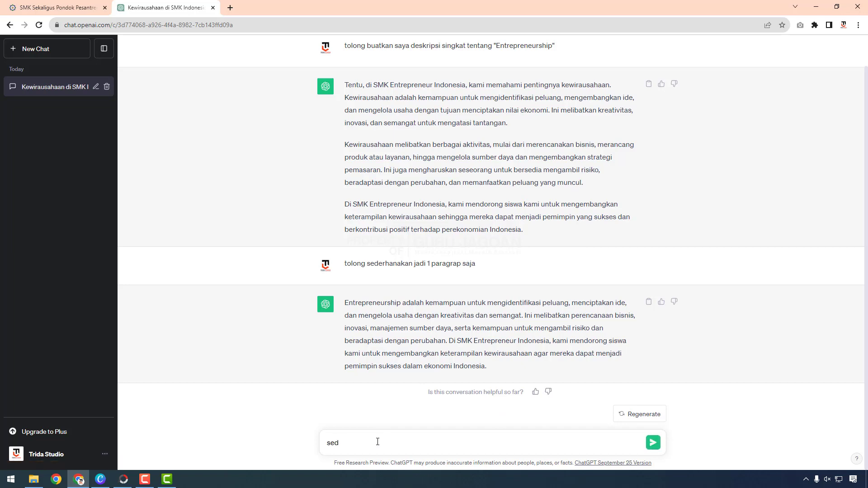
text(erhanakan lagi)
key(Return)
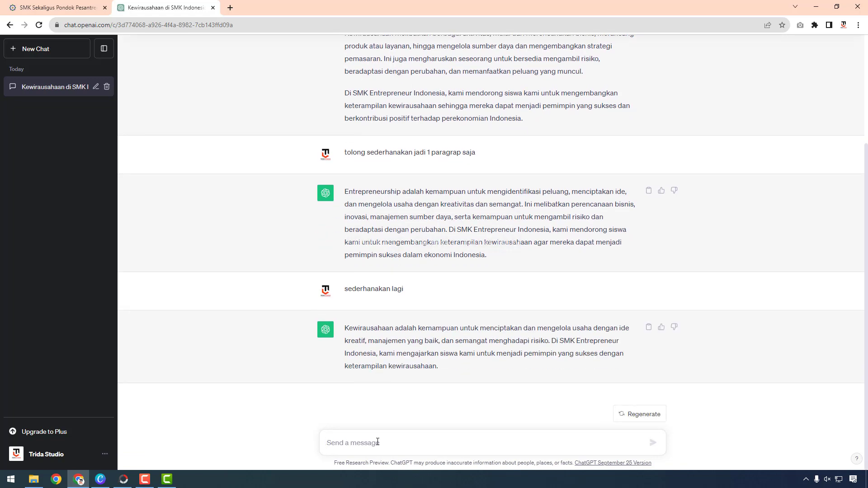
Copy ChatGPT's latest simplified Entrepreneurship description in full.
drag(438, 368, 345, 329)
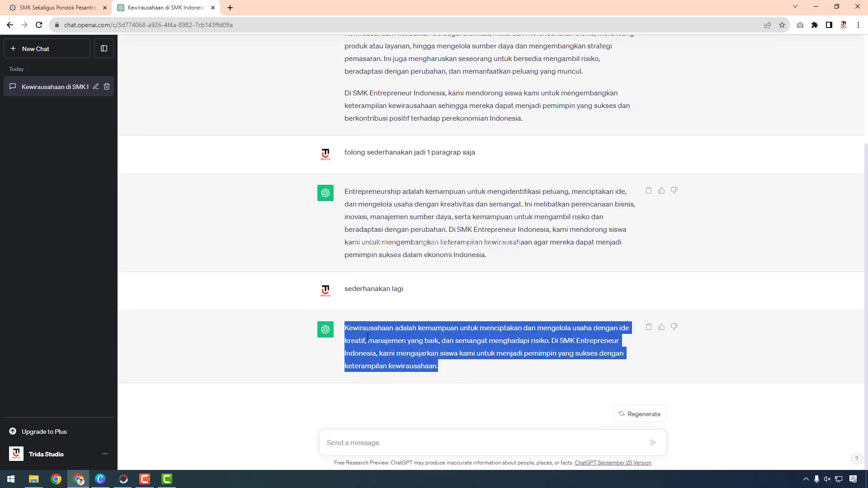
right_click(367, 337)
click(385, 347)
click(743, 351)
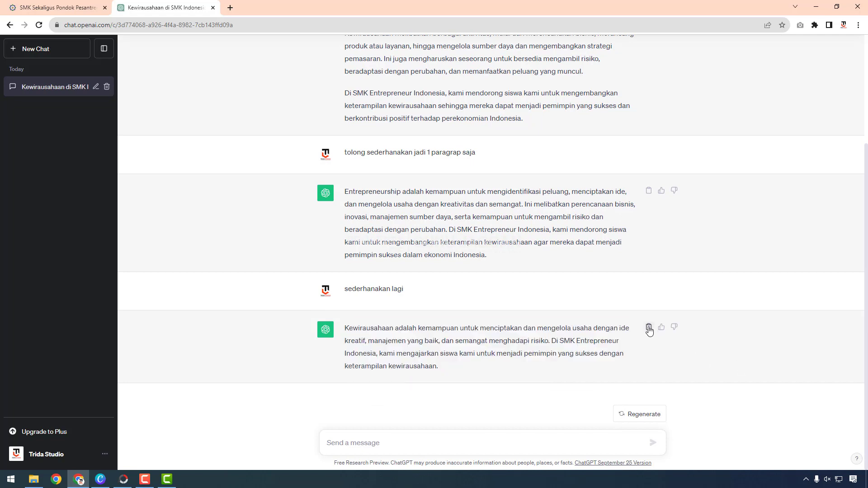
click(649, 330)
Switch to the school site, open the post "KUNJUNGAN INDUSTRI: MEMAHAMI PROSES BISNIS UMKM" and copy "KUNJUNGAN INDUSTRI" from its title.
click(54, 7)
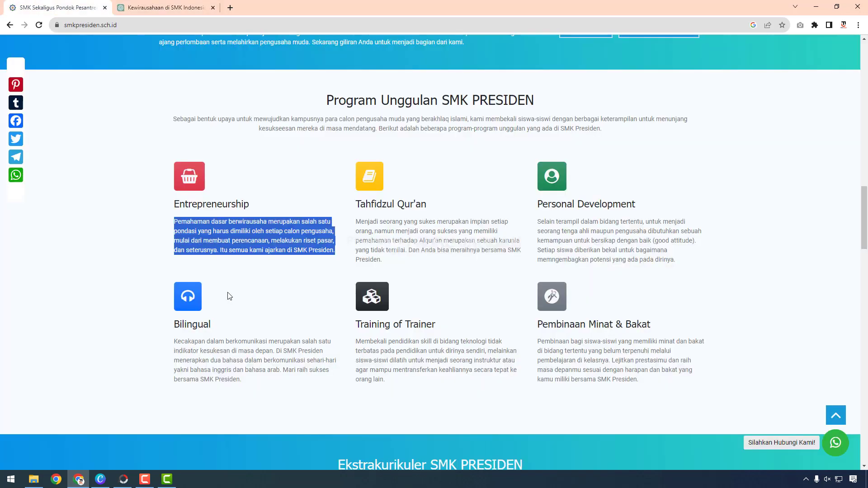
click(207, 235)
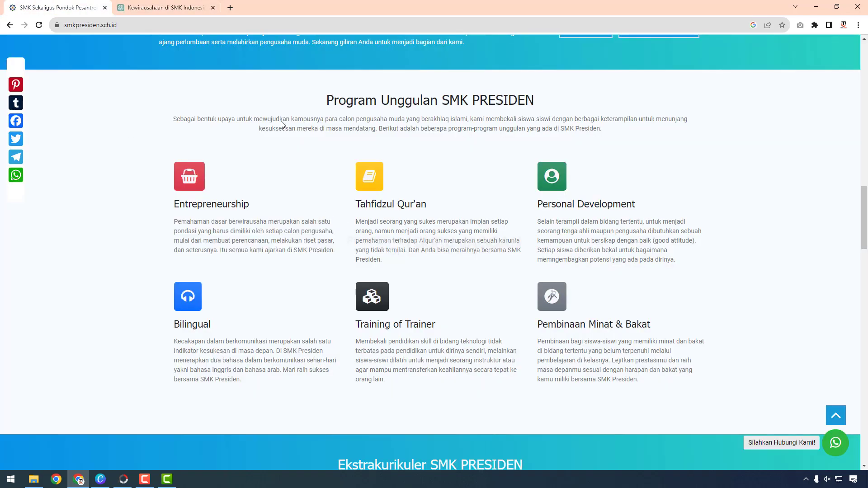
scroll(369, 339, up, 5)
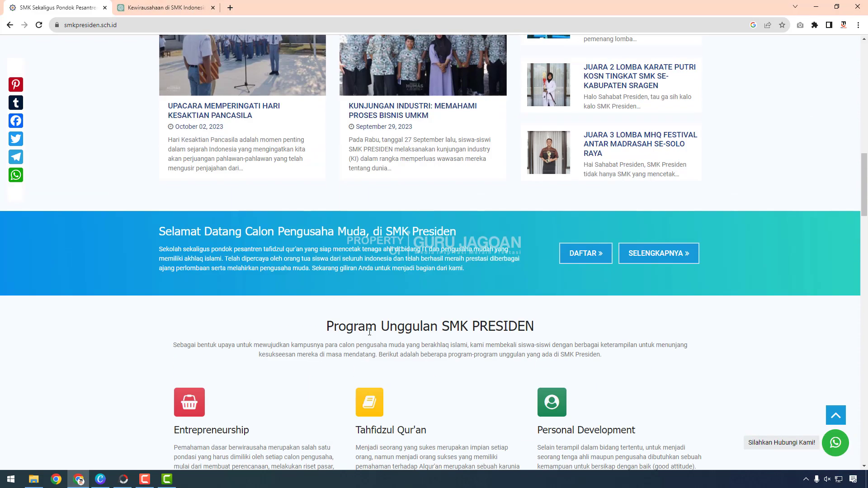
scroll(378, 312, up, 2)
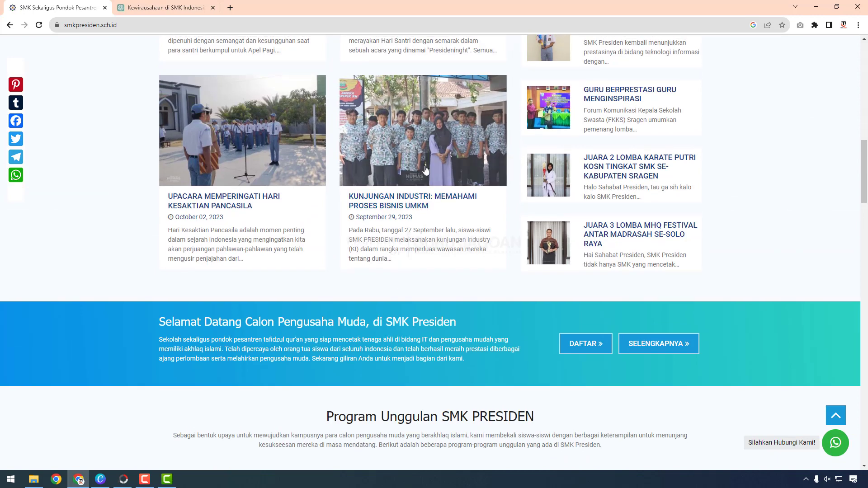
click(392, 206)
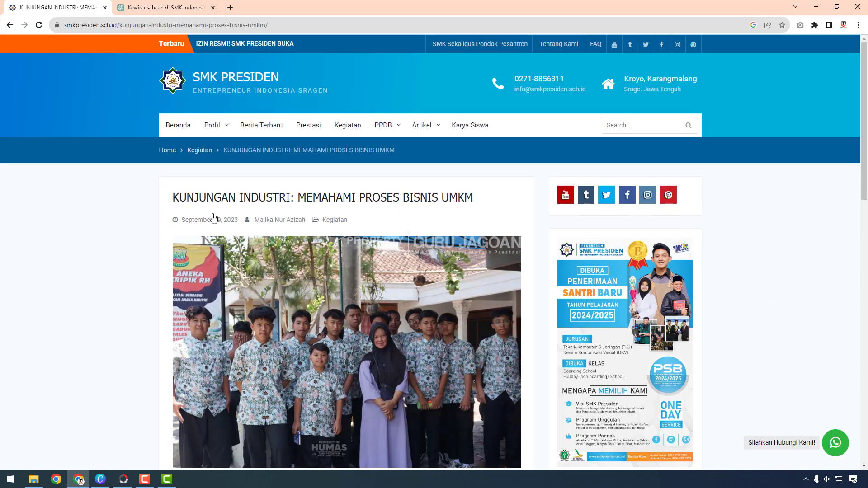
drag(173, 197, 290, 200)
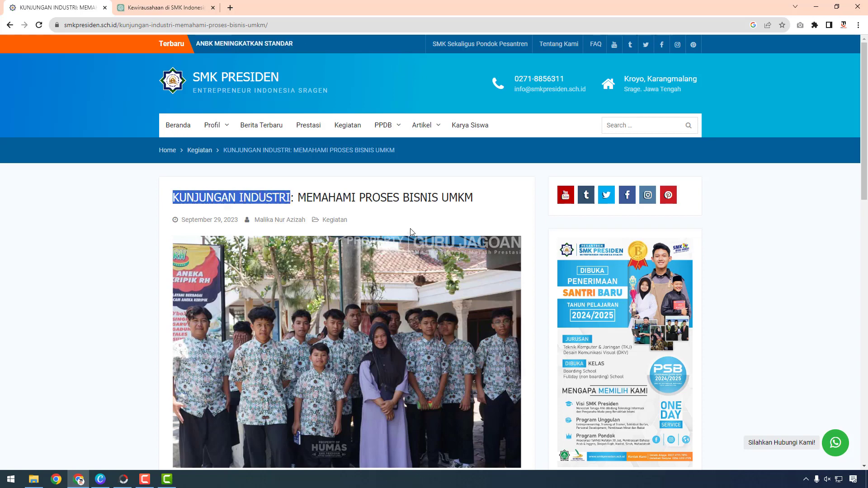
Switch to ChatGPT and write "tolong buatkan saya artikel untuk website yang sesuai dengan SEO.", then, after a blank line, "temanya: KUNJUNGAN INDUSTRI".
click(161, 8)
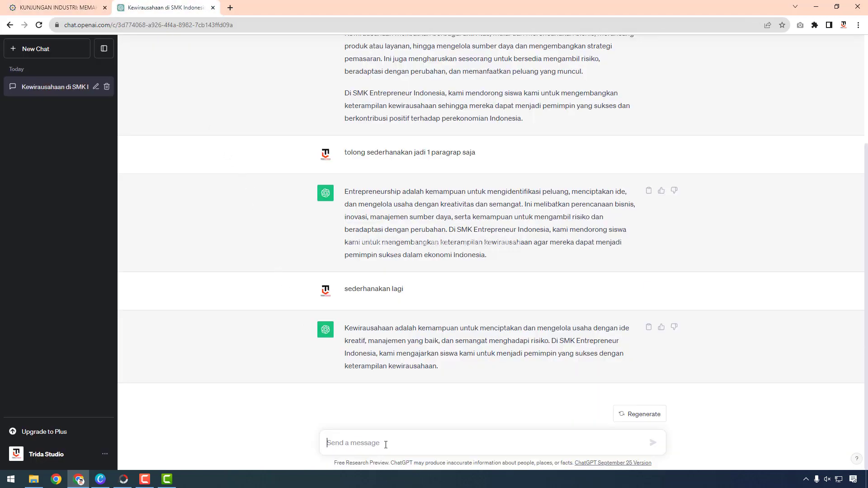
text(tolong buatkan)
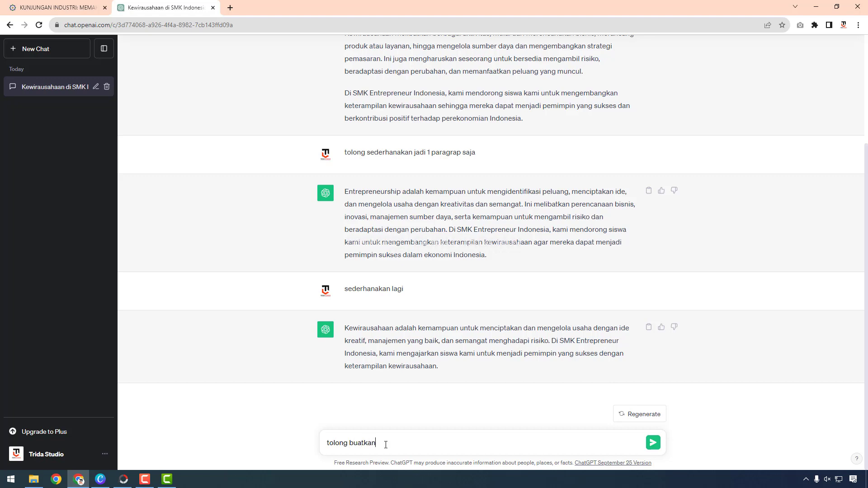
text( saya artikel untuk website yang sesuai den)
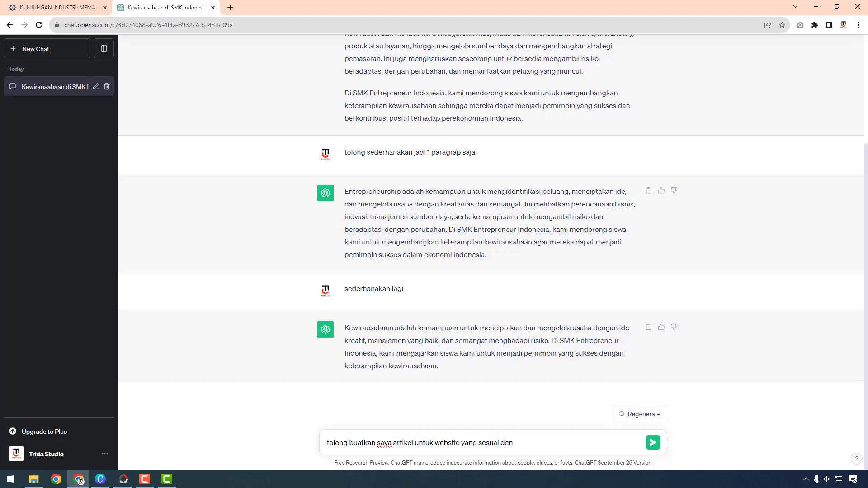
text(gan SEO.)
key(shift+Return)
key(shift+Return)
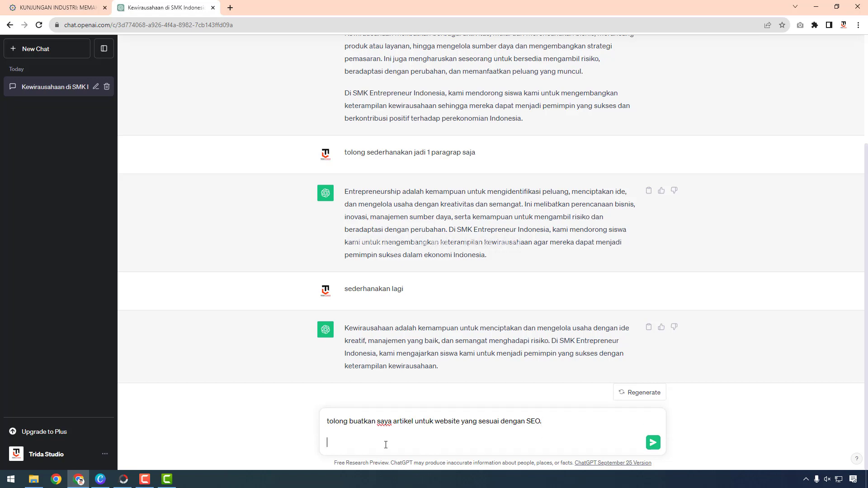
text(temanya:)
key(ctrl+v)
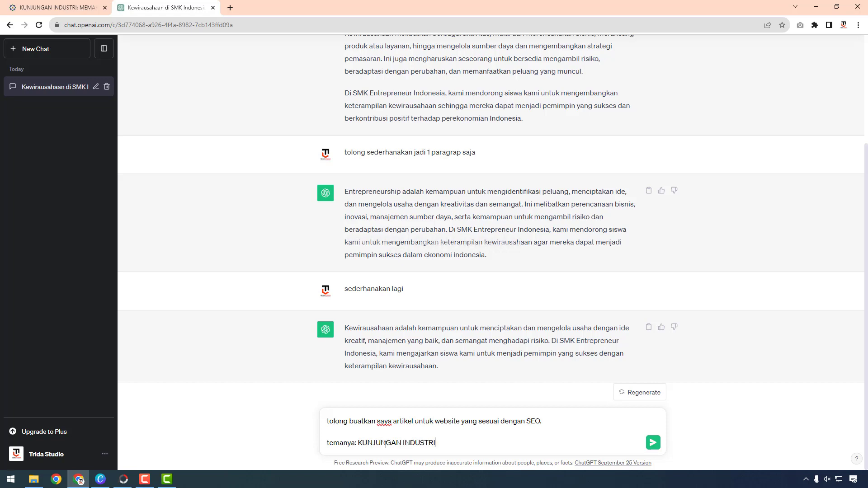
key(shift+Return)
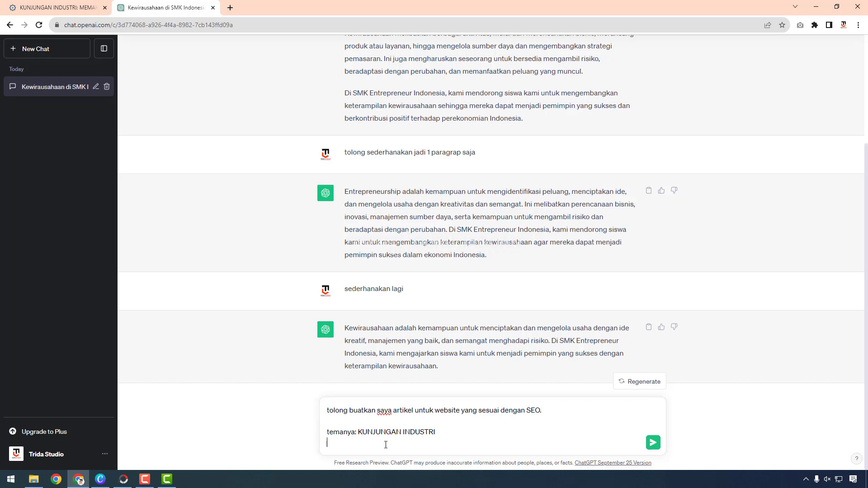
key(BackSpace)
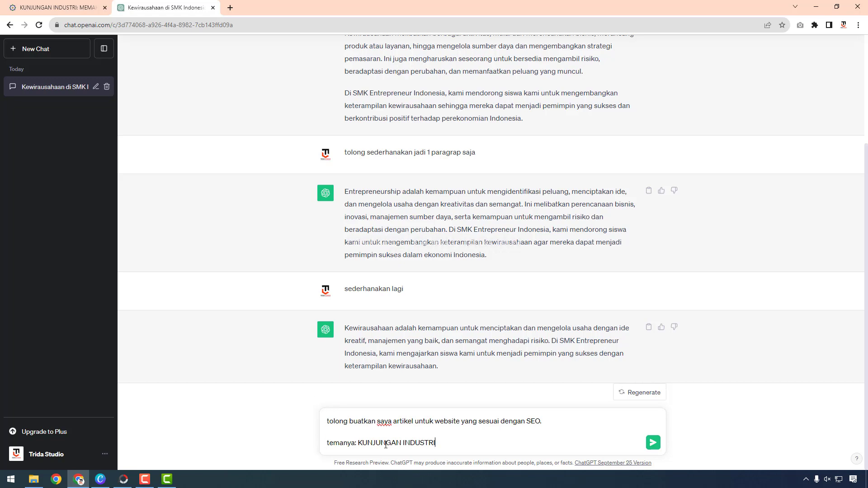
Add two lines to the prompt: "dilakukan oleh SMK Presiden" and "lokasi kunjungan di Karangmalang sragen jawa tengah".
key(shift+Return)
text(dilakukan ol)
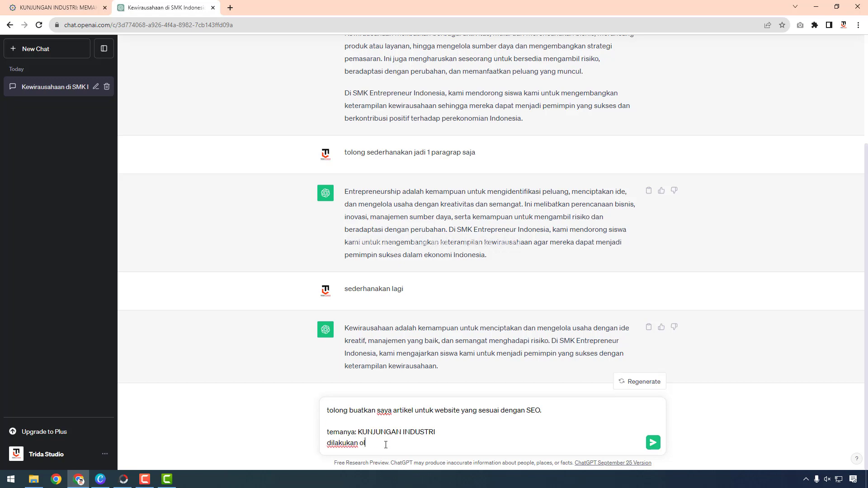
text(eh SMK Presiden)
key(shift+Return)
text(lokasi )
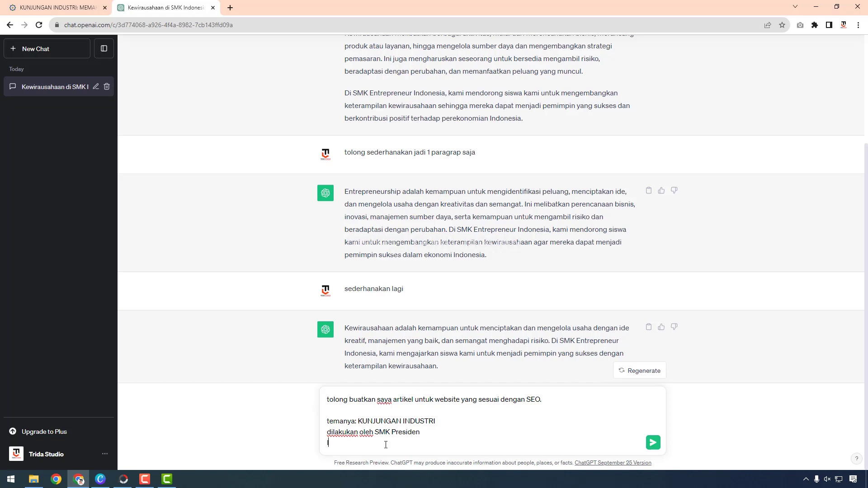
text(kunjungan idi)
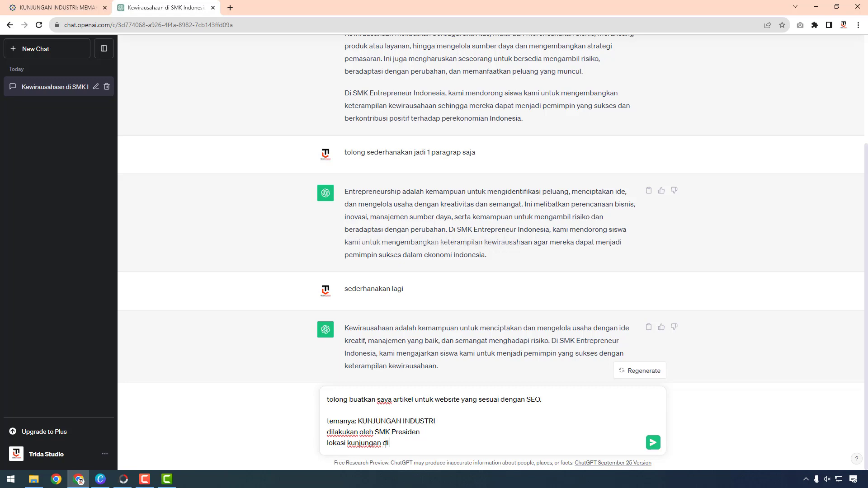
text( Karangmalang sragen jawa tengah)
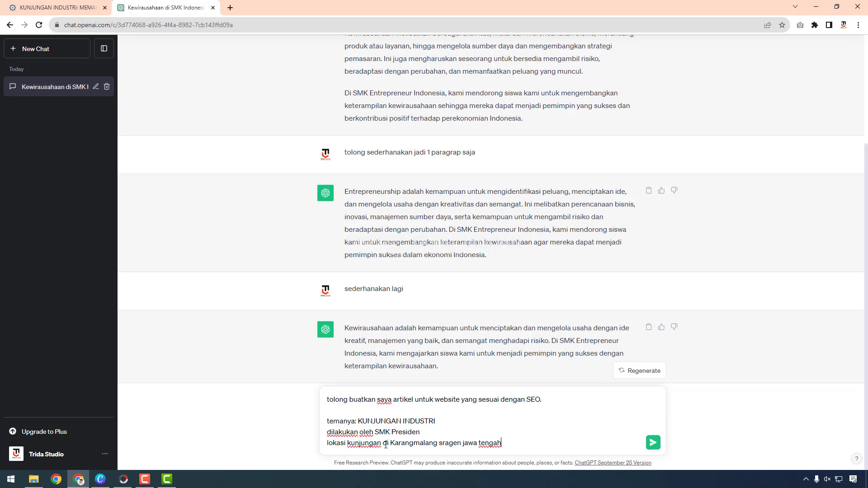
Add the lines "Industri yang dikunjungai pabrik roti" and "yang berkunjung kelas XI" to the prompt, followed by a blank line.
key(shift+Return)
text(In)
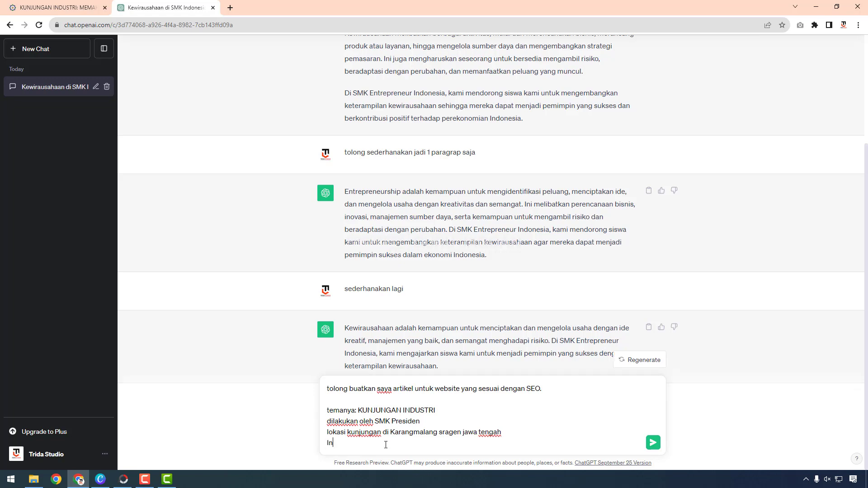
text(dustri yang dikunjungai )
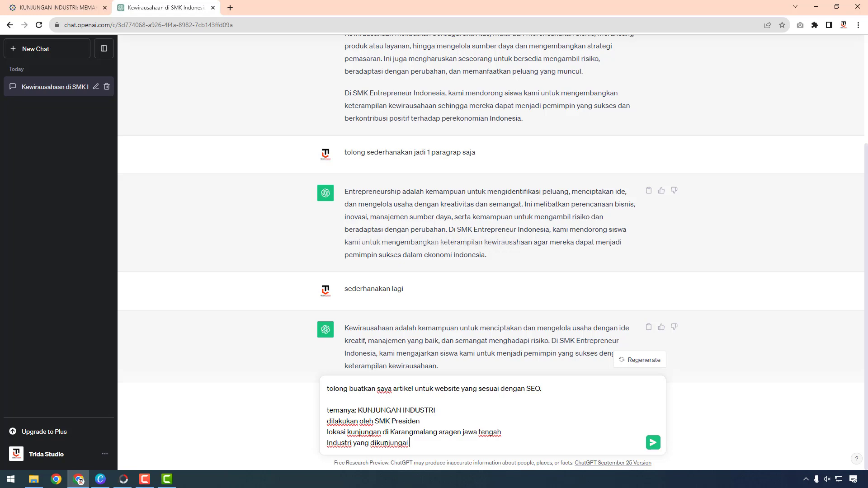
text(pabrik roti)
key(shift+Return)
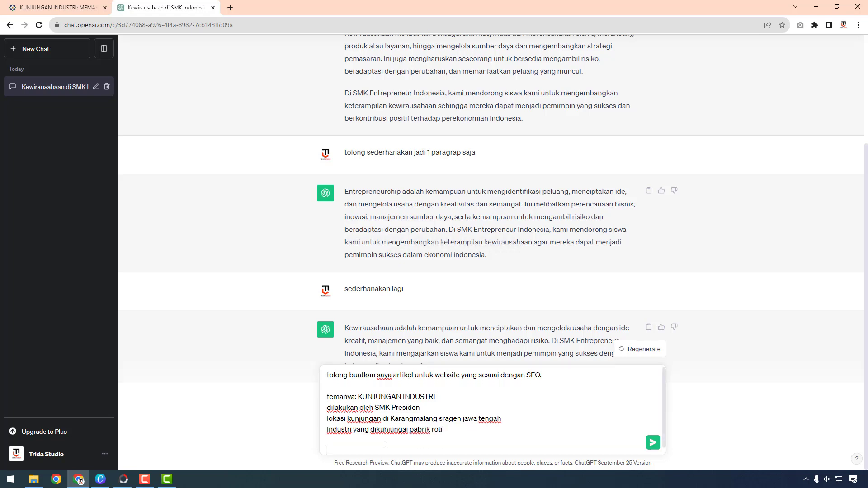
key(BackSpace)
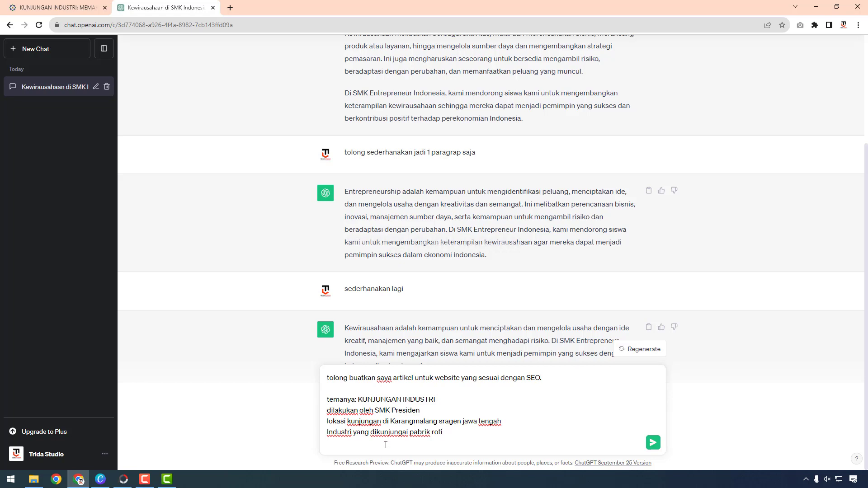
text(yang berkunjung kelas)
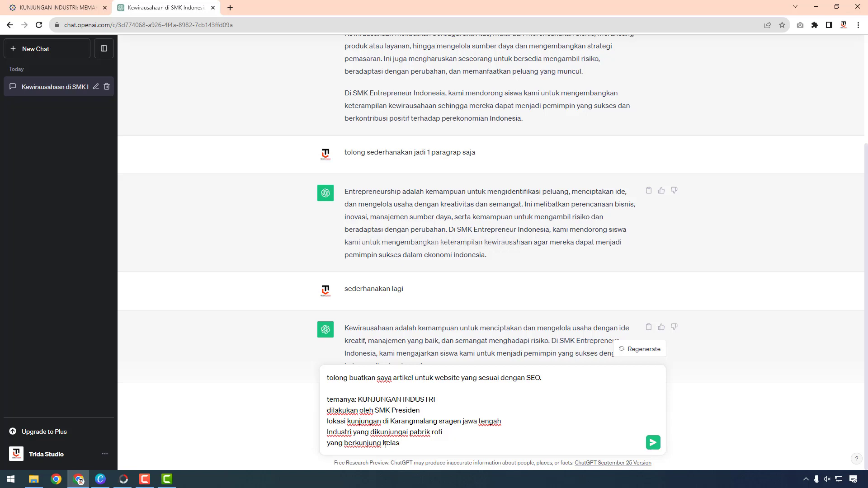
text( XI)
key(shift+Return)
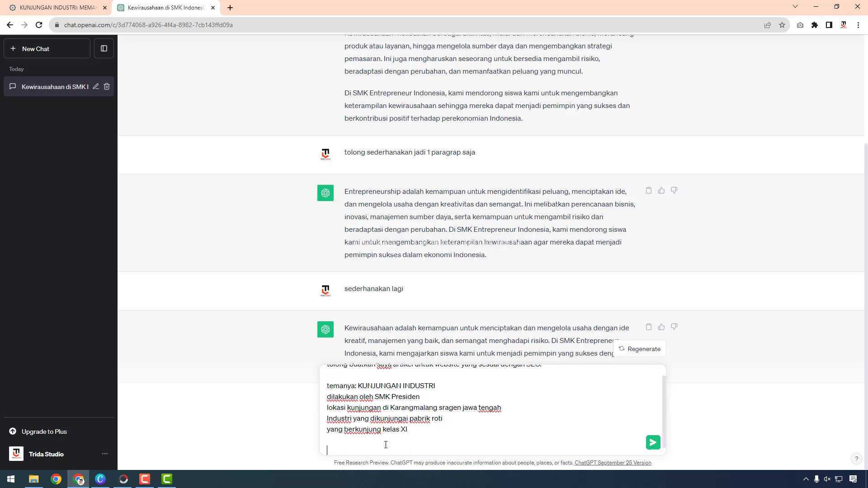
Finish the prompt with "tolong buatkan judul, deksripsi dan meta keypharse." and send it.
text(tolong buatkan judul, dek)
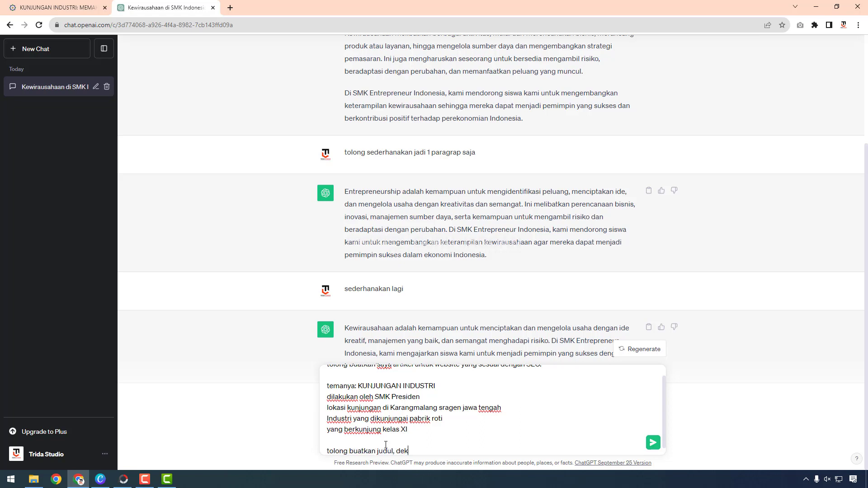
text(sripsi dan meta keypharse)
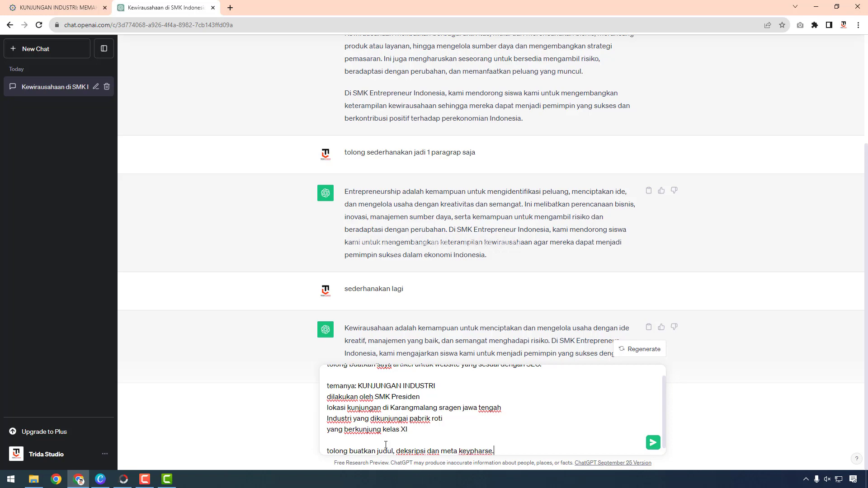
text(.)
key(Return)
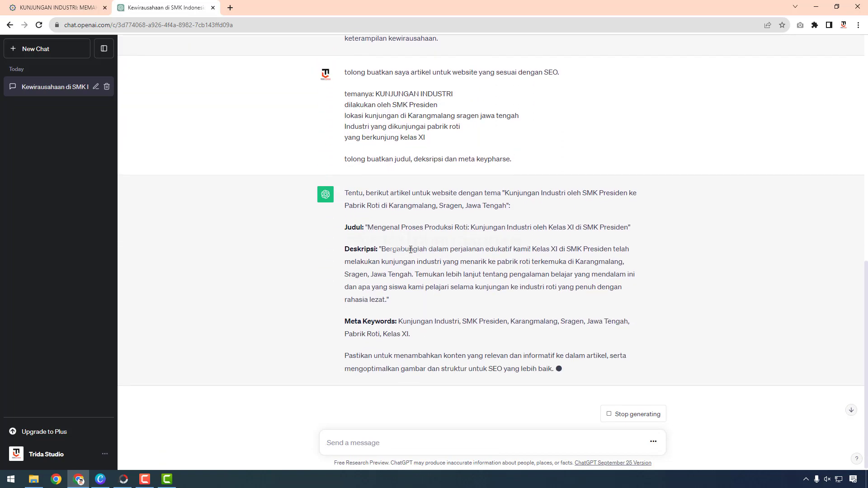
Review the generated title, description and keywords, request the full article with "buatkan konten atau artikelnya juga", and look through the reply.
scroll(411, 249, up, 2)
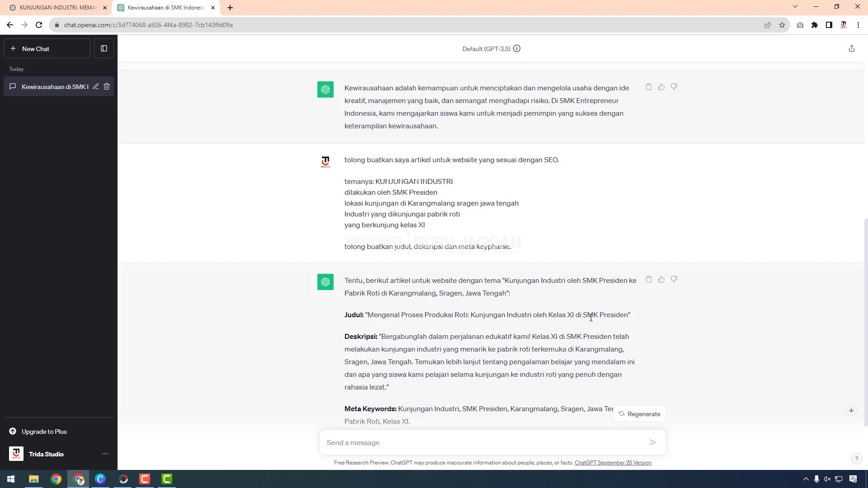
scroll(520, 316, down, 2)
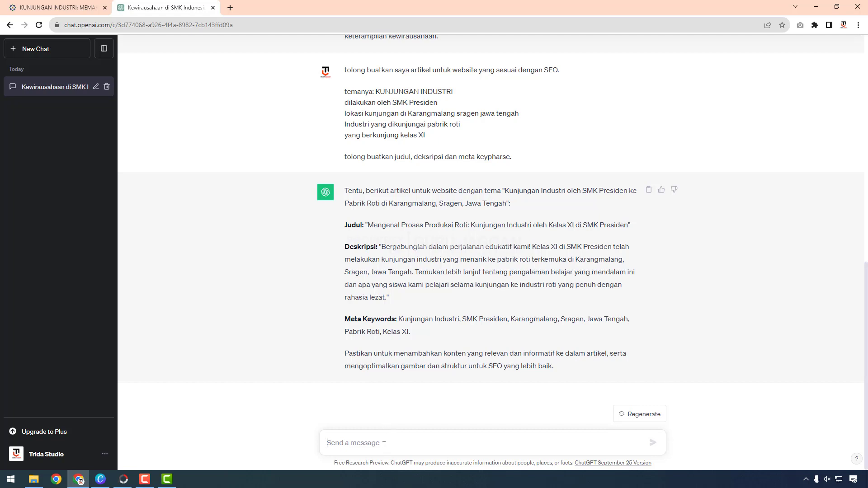
text(buatkan konte)
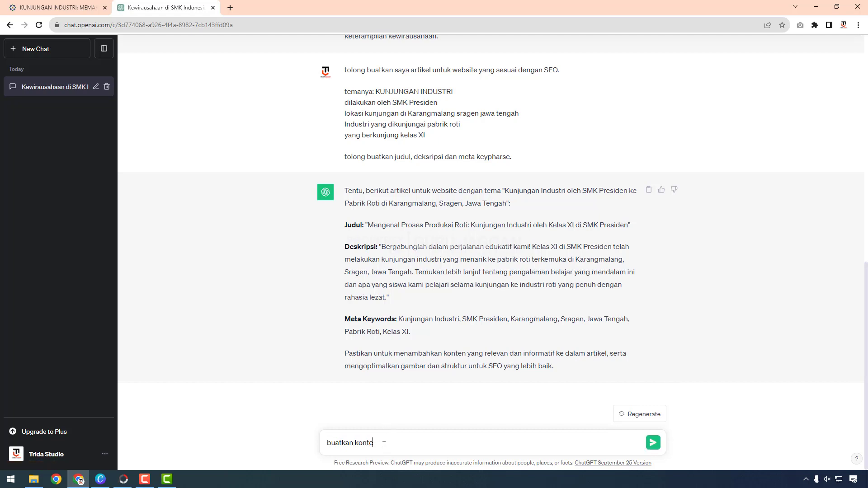
text(n atau artikelnya juga)
key(Return)
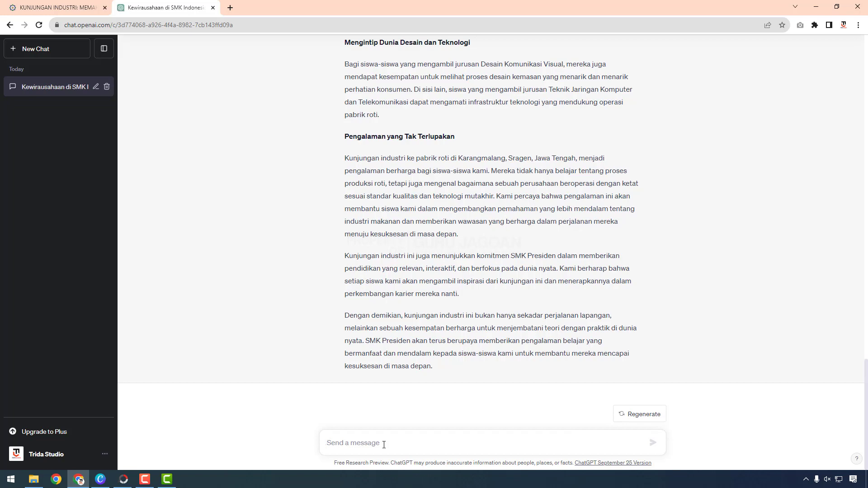
scroll(421, 281, up, 8)
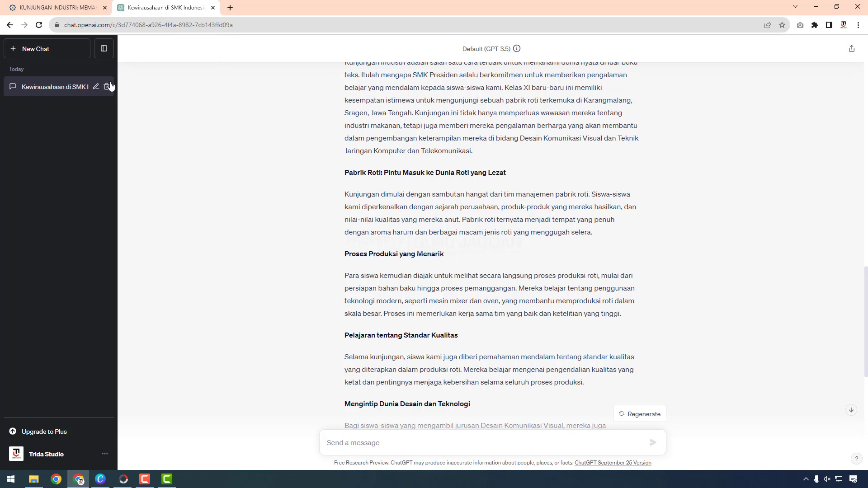
Look back over the article reply, switch to the school website's homepage and examine its Album Kegiatan section.
scroll(471, 263, up, 3)
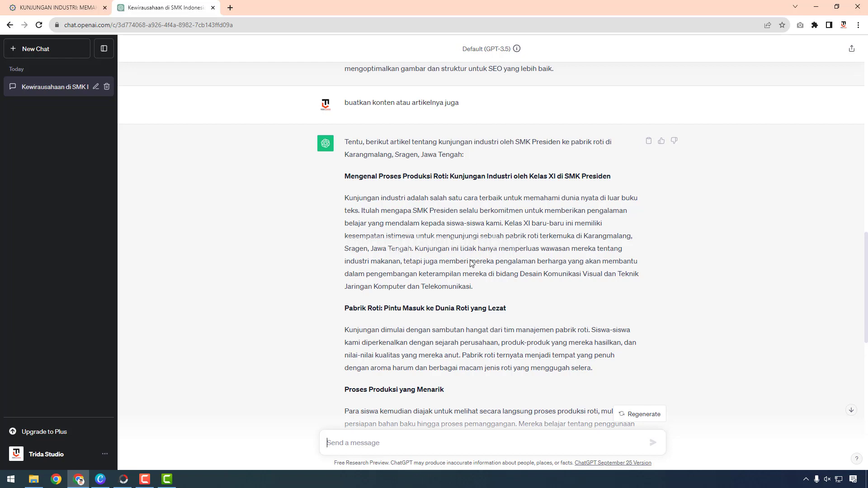
key(ctrl+Tab)
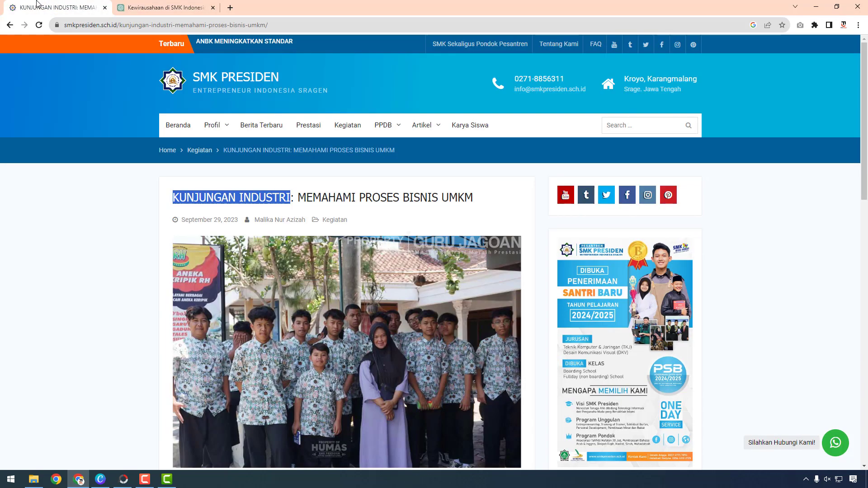
click(171, 126)
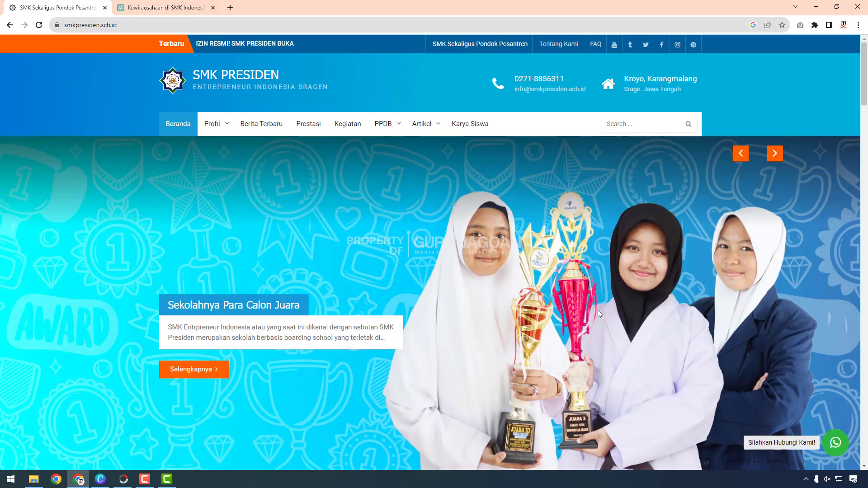
scroll(598, 310, down, 5)
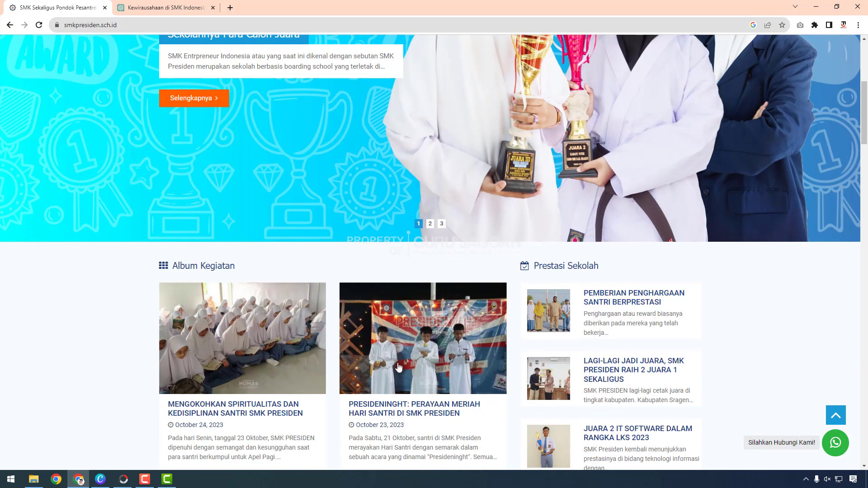
scroll(291, 345, down, 2)
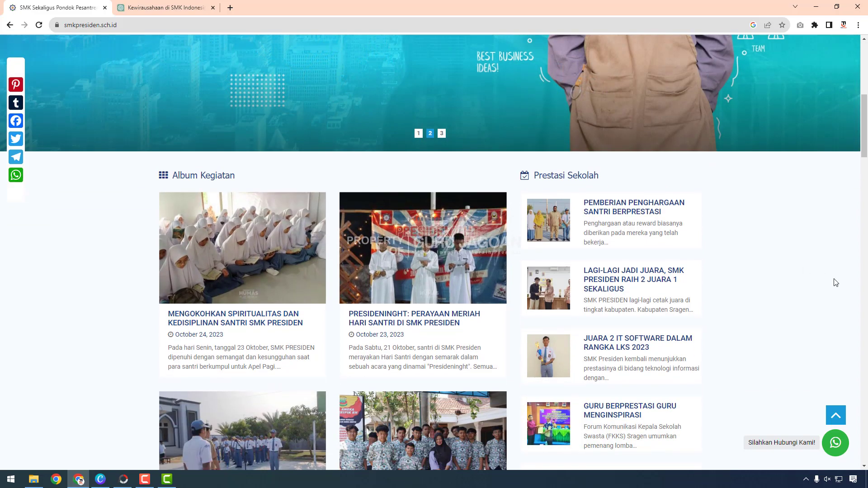
scroll(835, 282, down, 4)
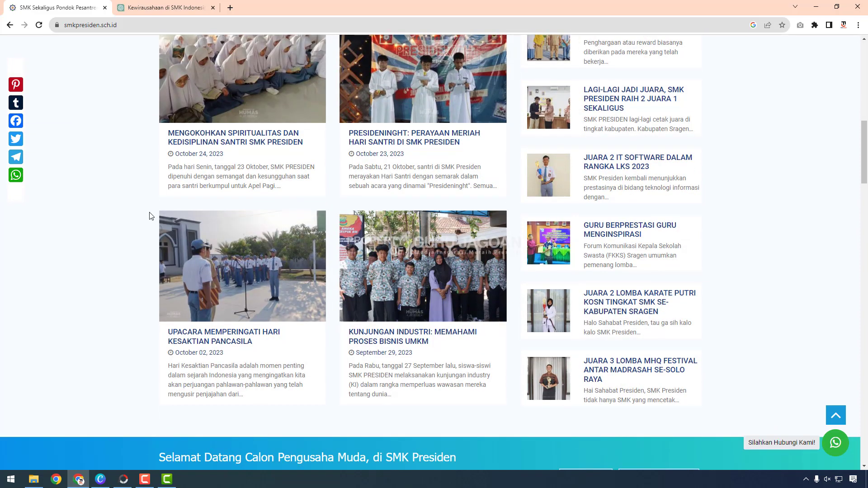
Mark the four Album Kegiatan posts with red rectangles on a full-screen capture, and discard the capture.
key(Print)
key(ctrl+a)
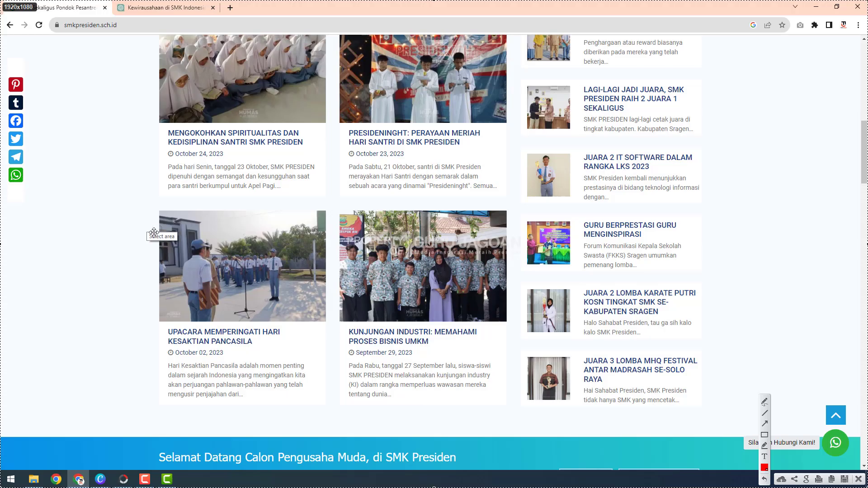
click(764, 436)
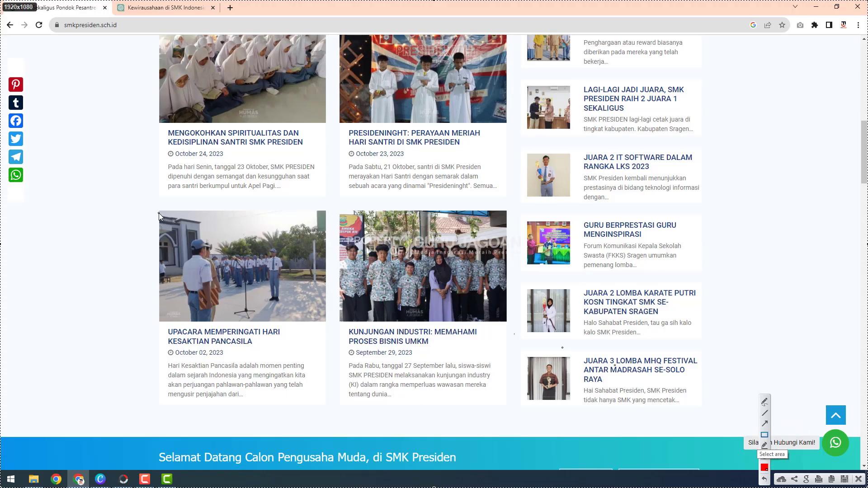
mouse_move(160, 208)
mouse_down()
mouse_move(311, 247)
mouse_move(328, 275)
mouse_up()
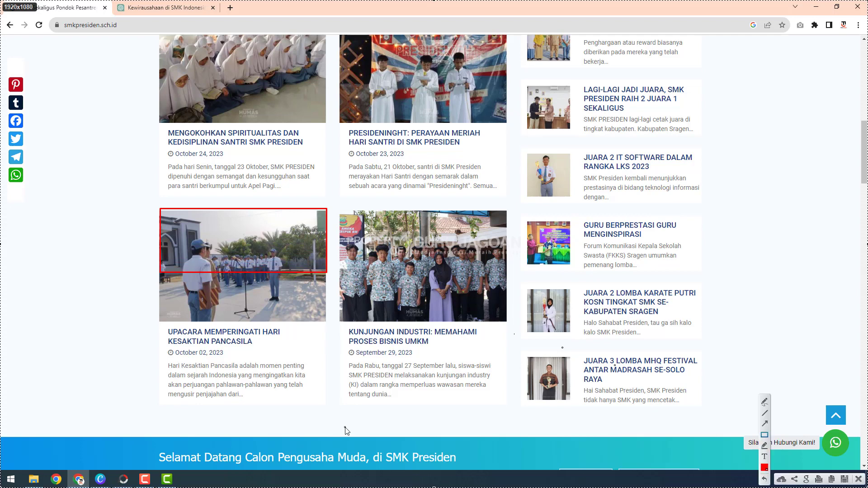
drag(340, 210, 508, 398)
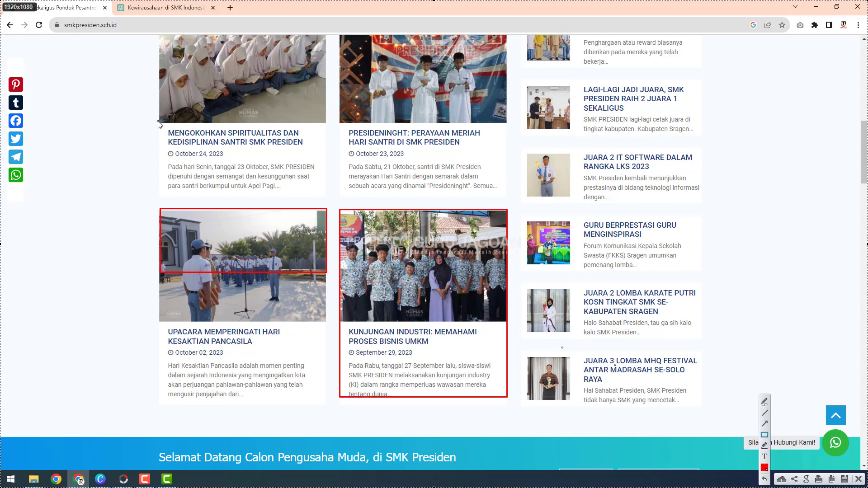
drag(158, 121, 327, 99)
drag(340, 34, 508, 123)
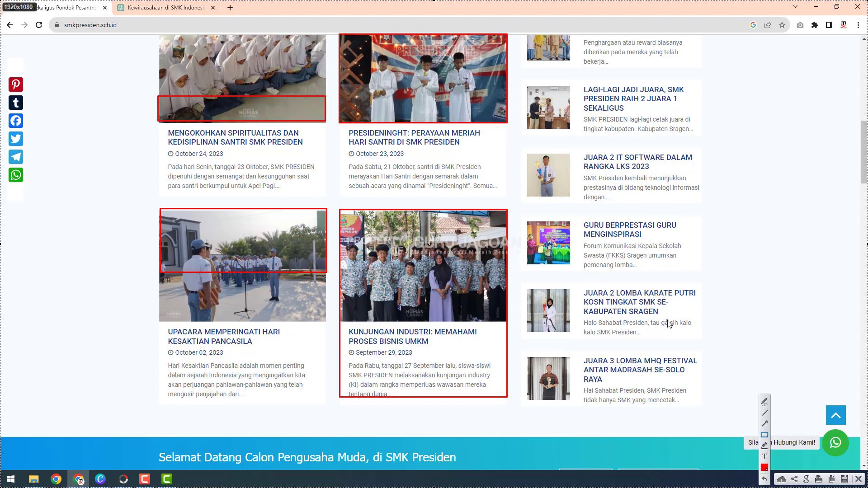
key(Escape)
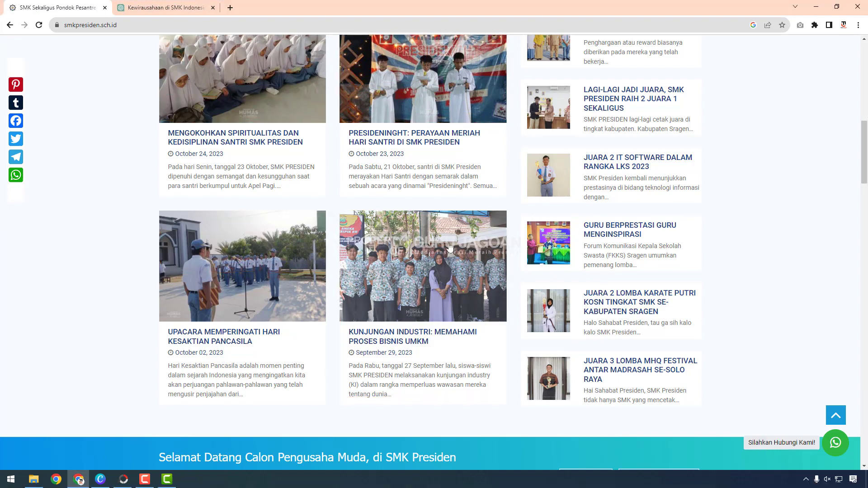
Look over the homepage banner and open the post "Mengokohkan Spiritualitas dan Kedisiplinan Santri SMK Presiden" from Album Kegiatan.
scroll(449, 247, up, 3)
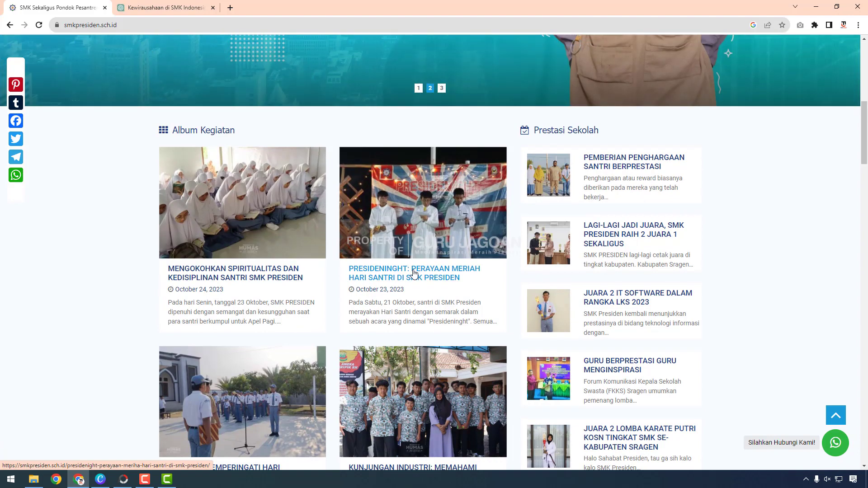
scroll(411, 266, up, 7)
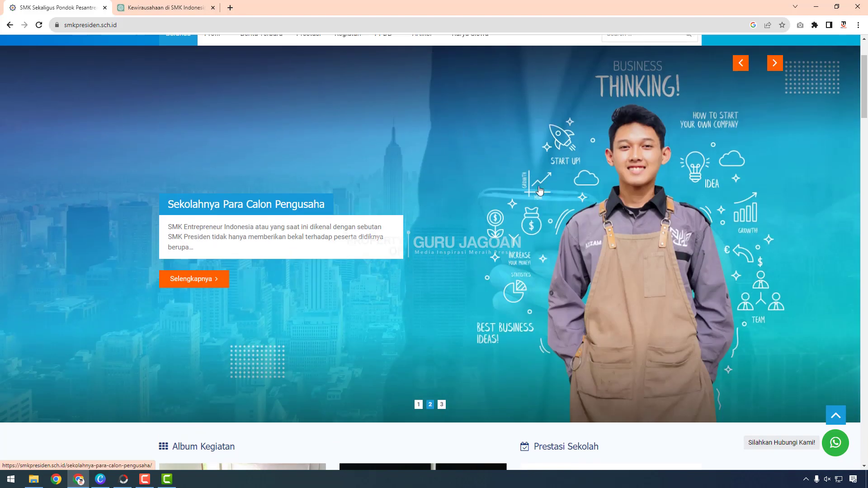
scroll(533, 179, up, 2)
scroll(506, 221, down, 4)
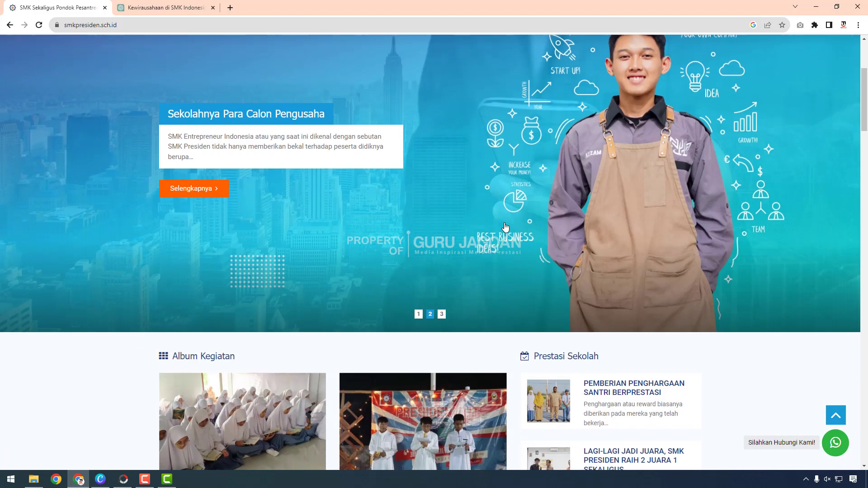
scroll(506, 227, down, 4)
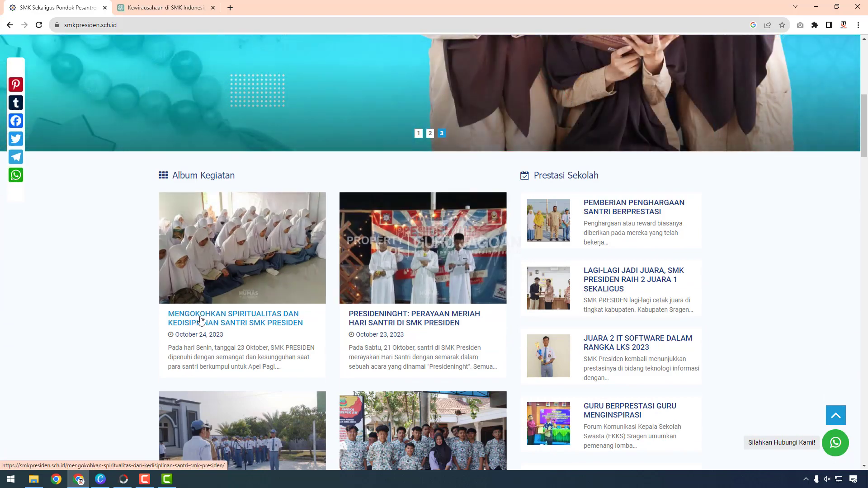
click(202, 321)
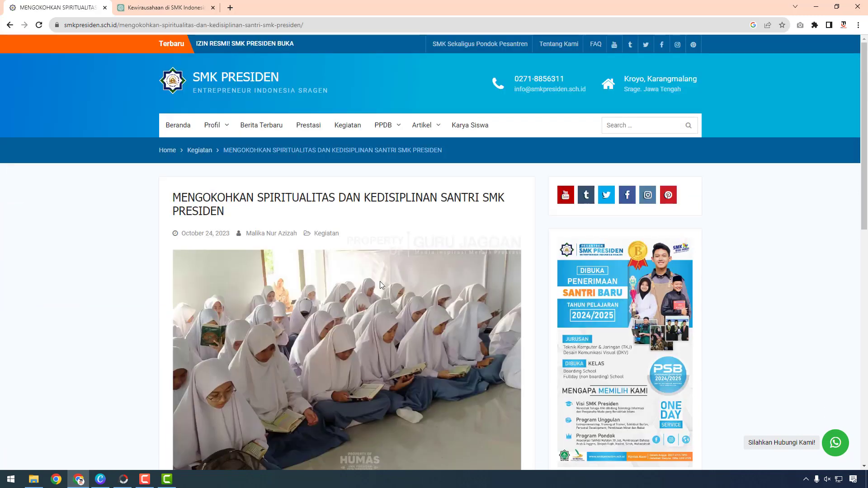
Open the post's photo in its own browser tab and check the image's pixel dimensions.
scroll(328, 372, down, 1)
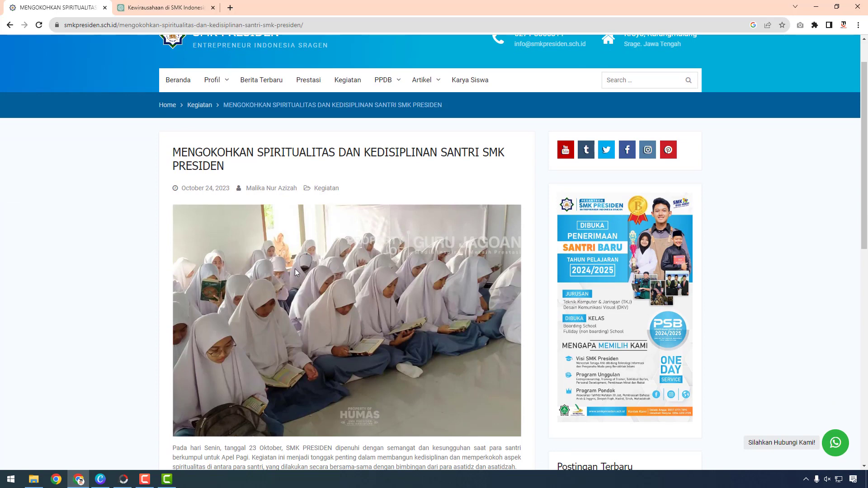
right_click(305, 257)
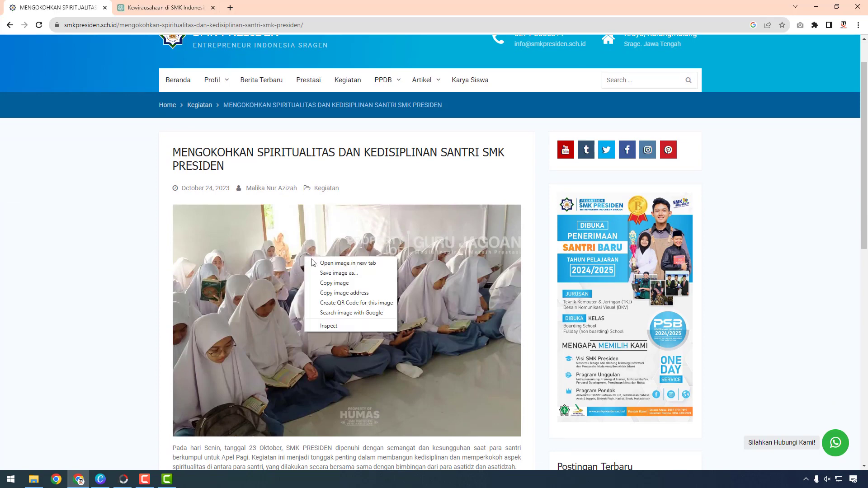
click(335, 264)
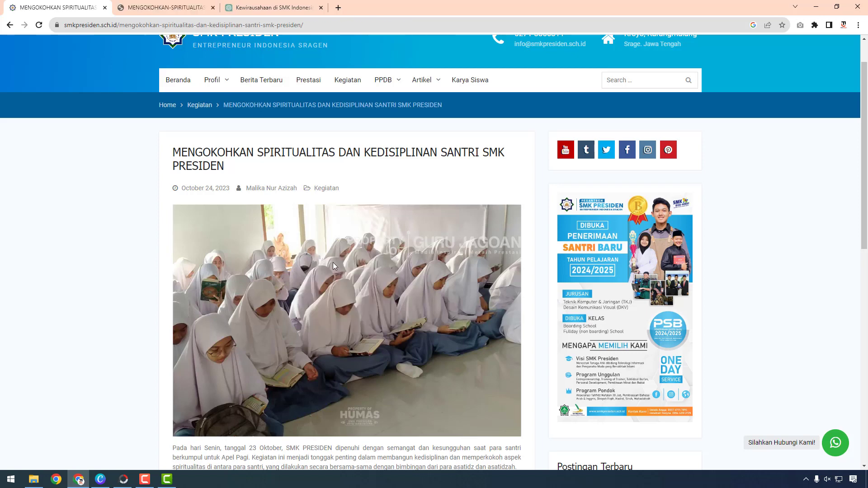
click(178, 7)
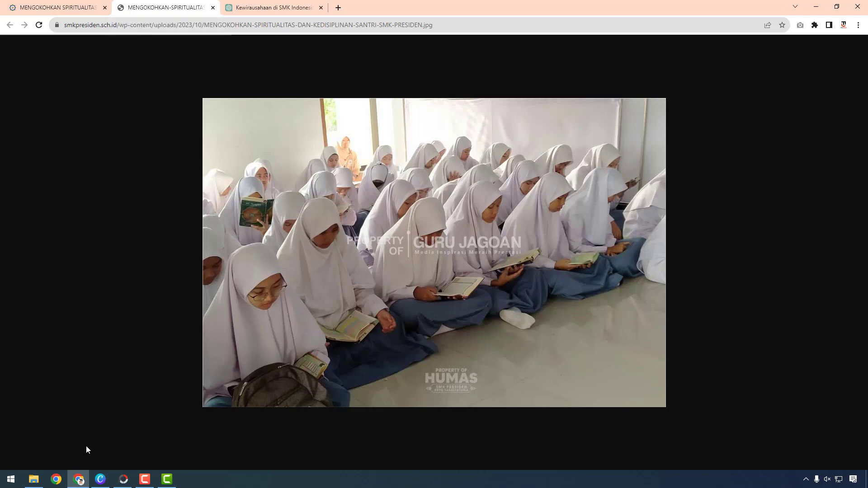
click(96, 479)
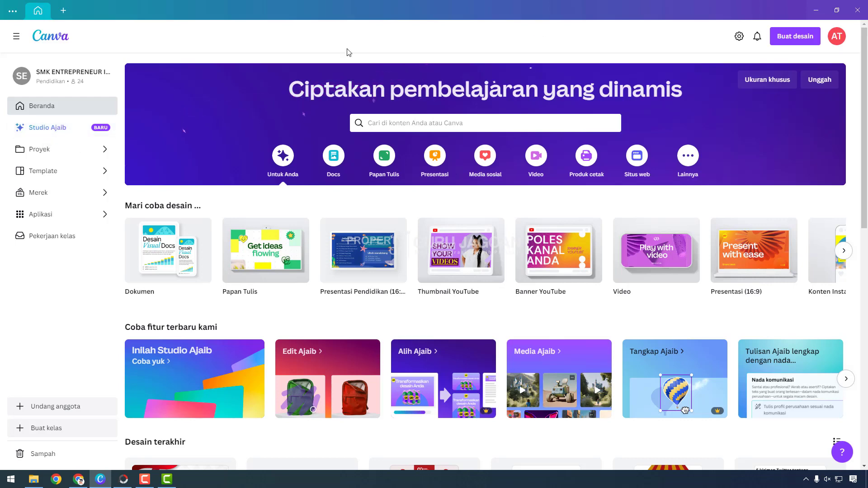
click(79, 479)
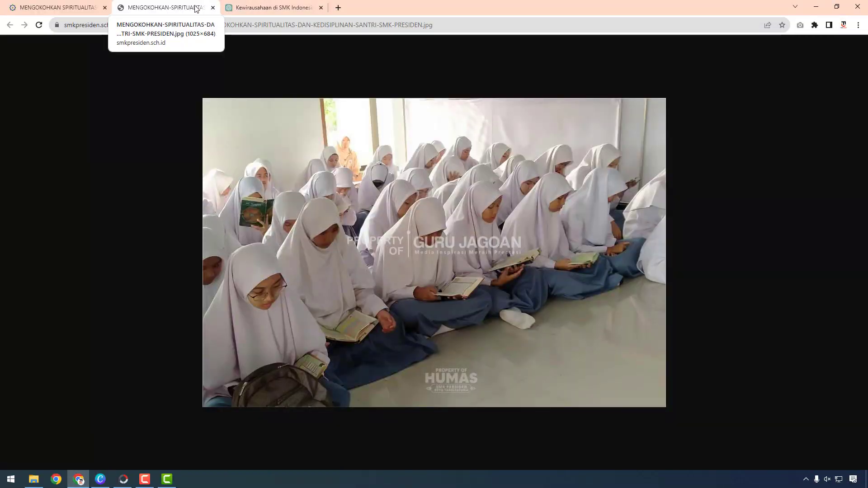
Switch to Canva and create a new custom-size design 1025 pixels wide and 684 pixels high.
click(101, 480)
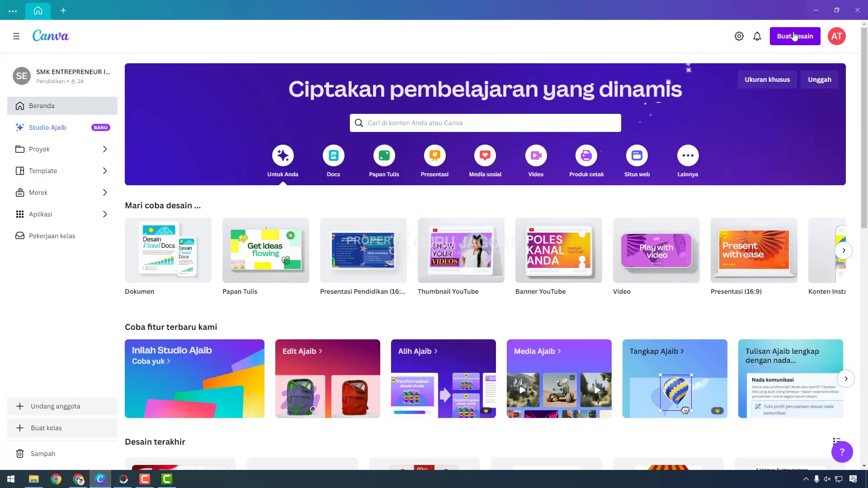
click(789, 41)
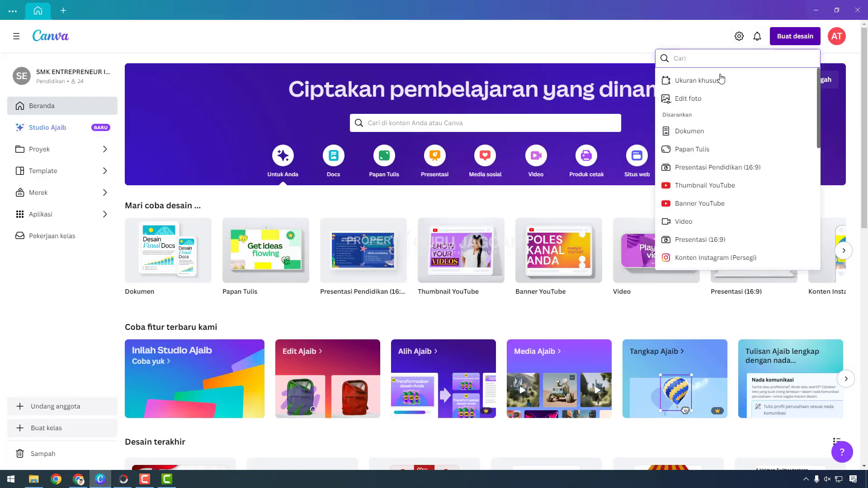
click(701, 81)
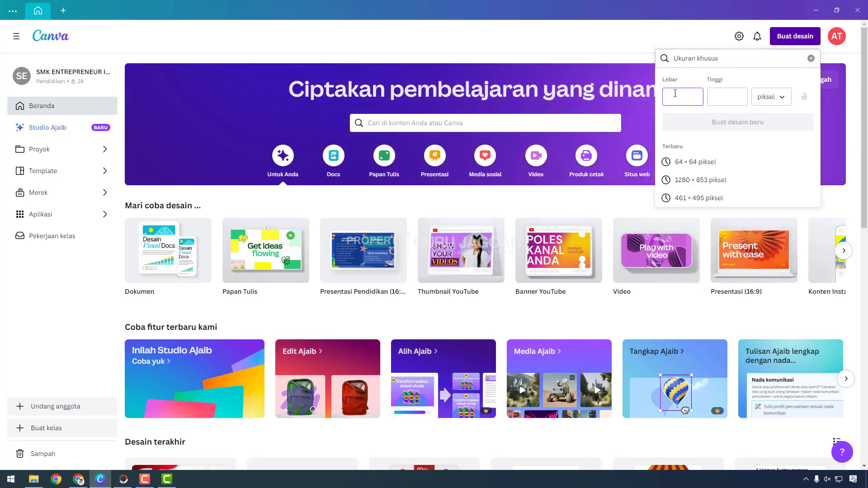
text(1025)
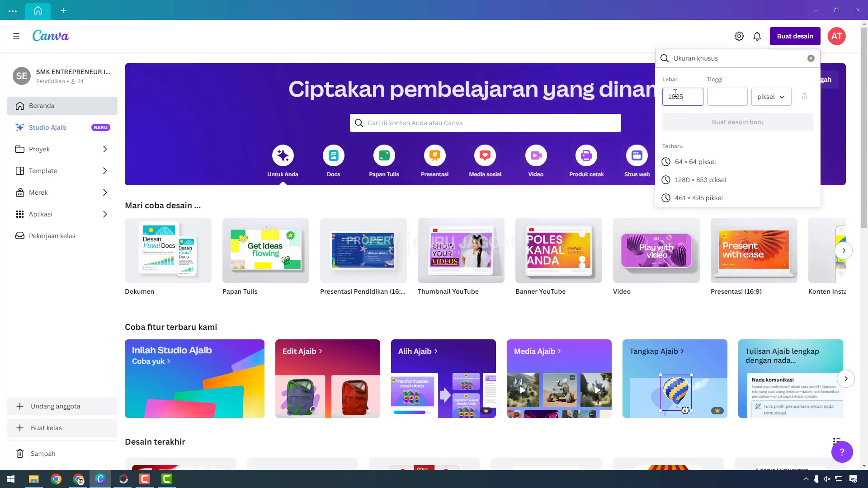
click(721, 96)
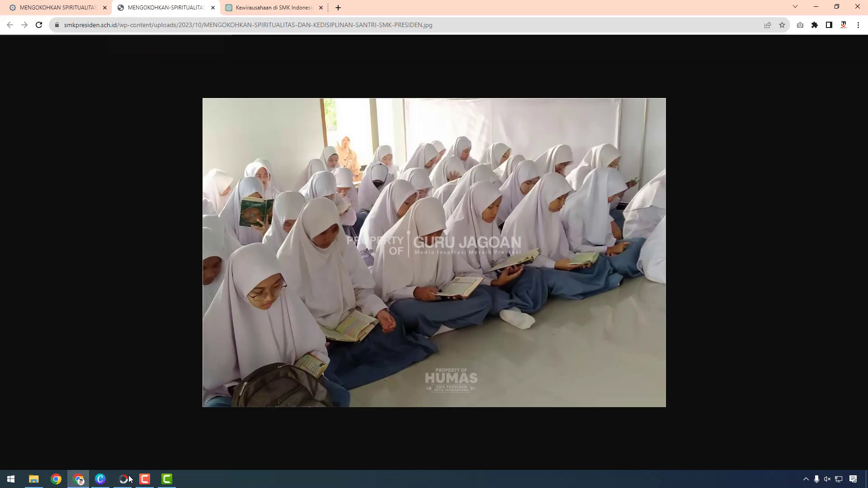
click(100, 478)
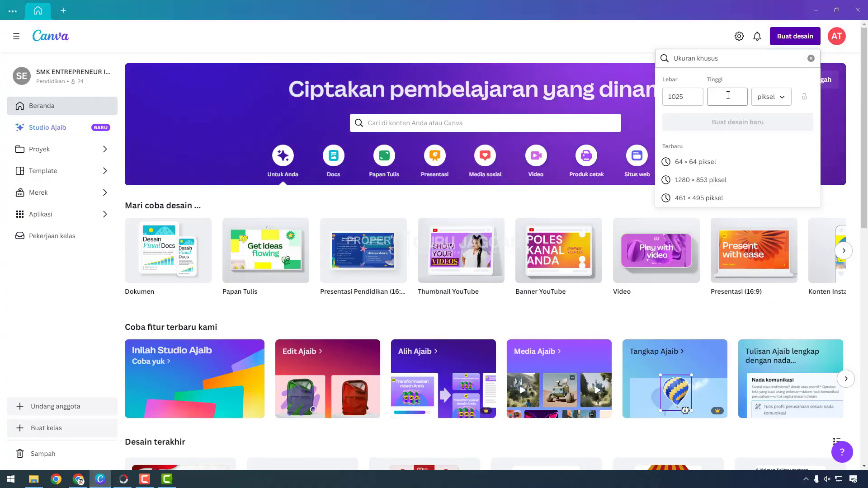
click(728, 96)
text(684)
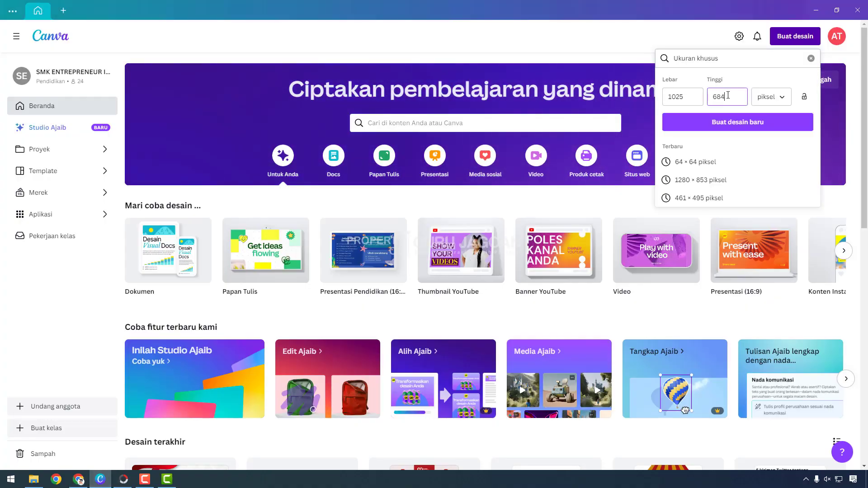
click(734, 127)
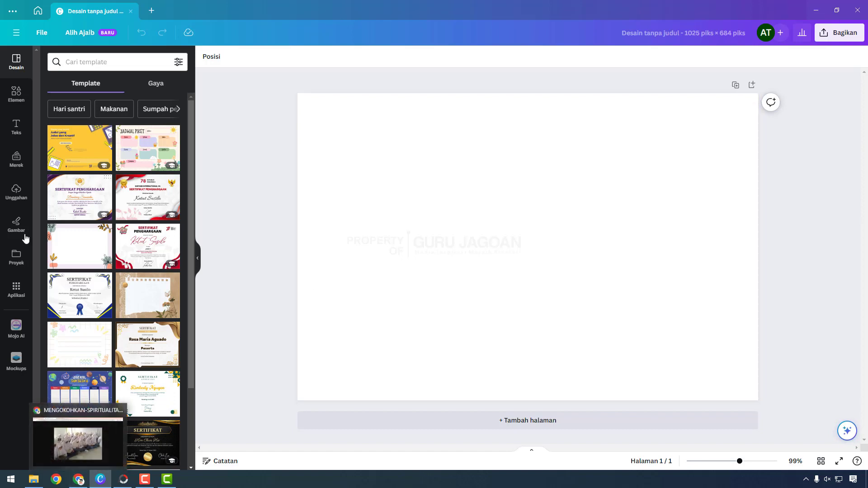
Show the element library in the new design, close the photo's browser tab, and return to Canva.
click(15, 95)
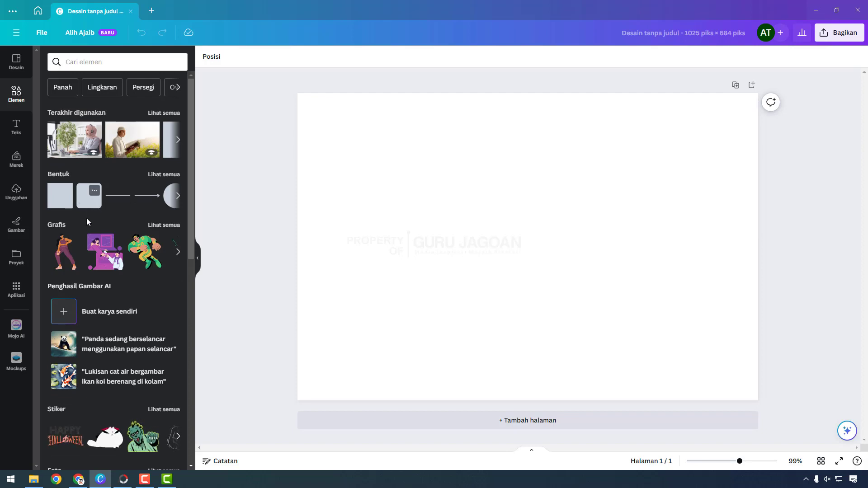
click(79, 479)
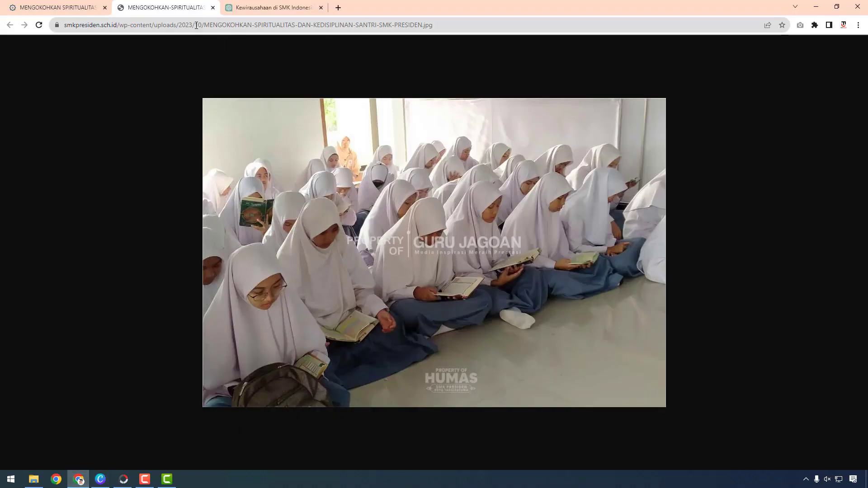
click(214, 9)
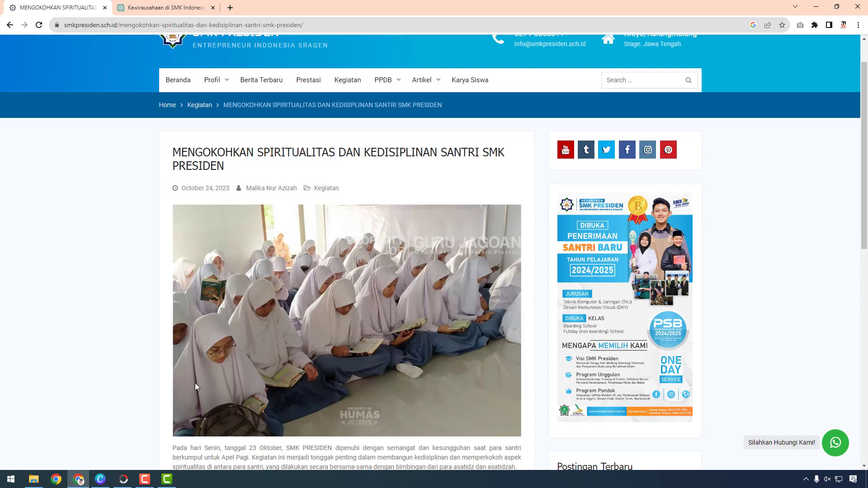
click(103, 482)
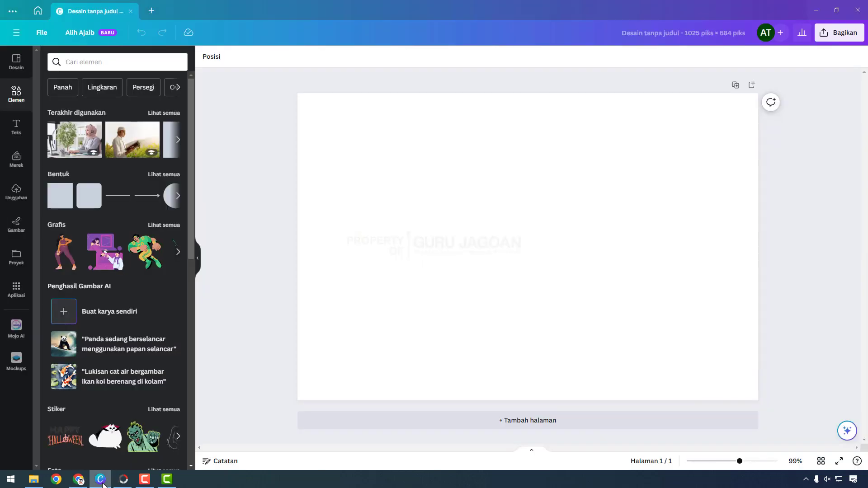
Add the uploaded photo of two girls reading books to the page and set it as the background.
click(16, 193)
click(96, 86)
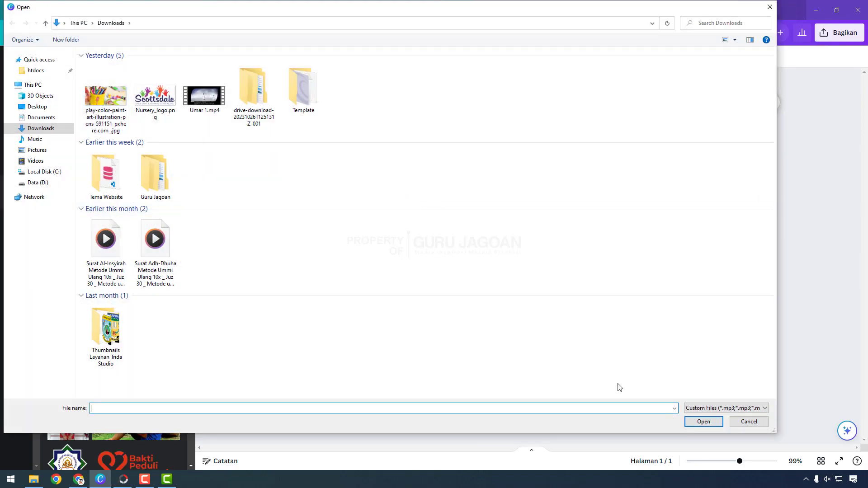
click(749, 421)
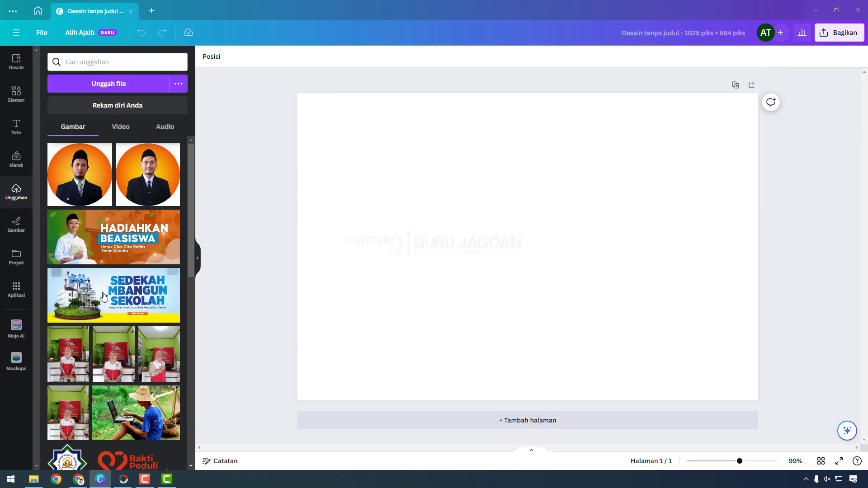
scroll(116, 307, down, 10)
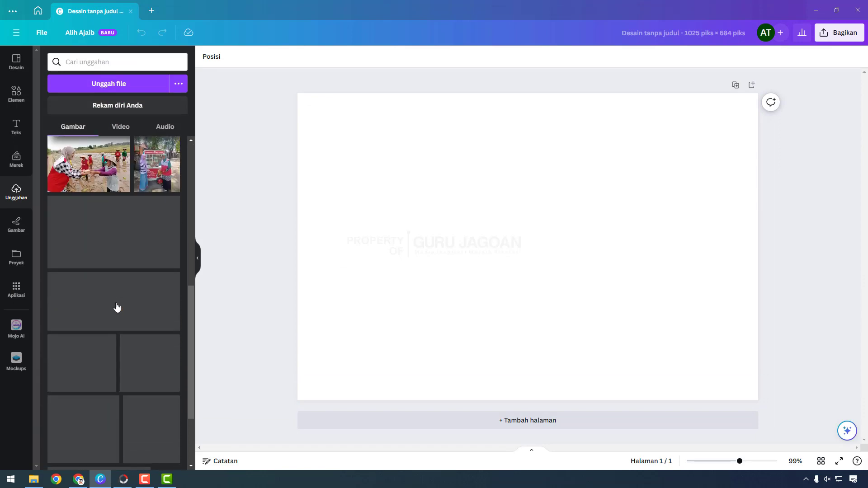
scroll(116, 297, down, 10)
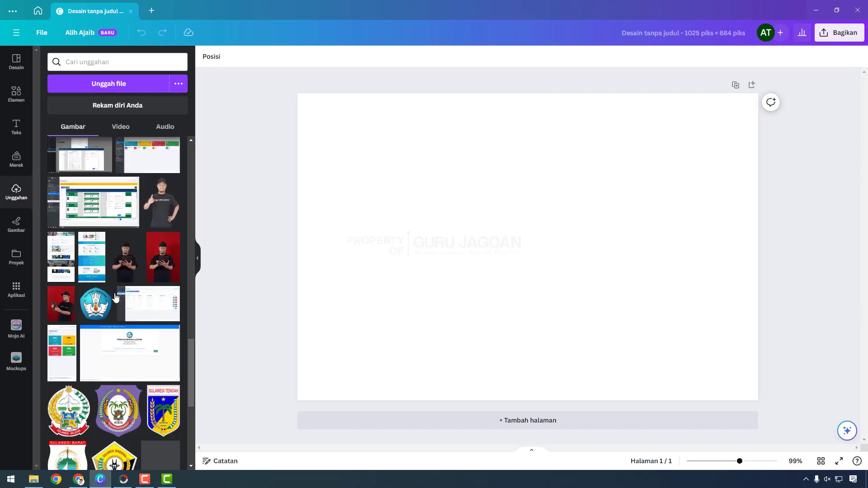
scroll(116, 297, up, 10)
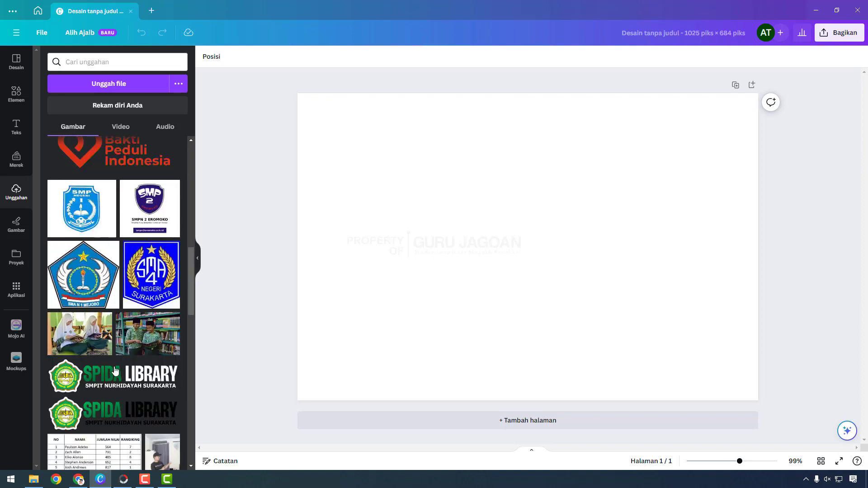
click(84, 333)
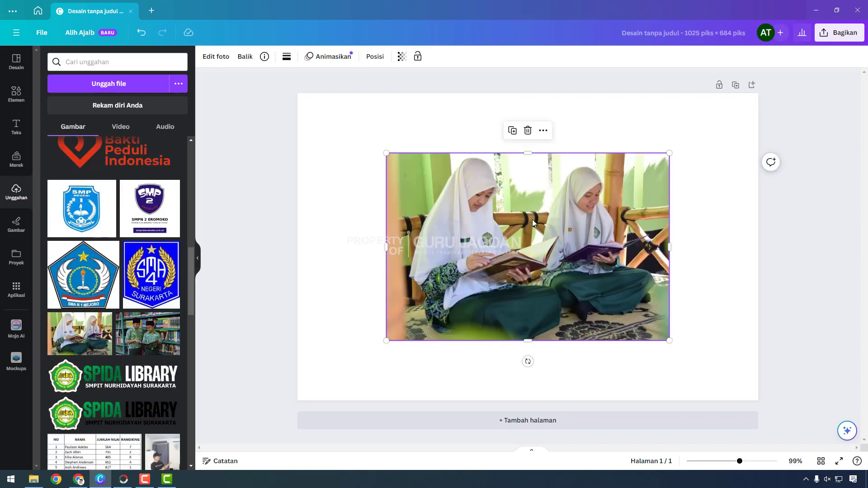
right_click(522, 230)
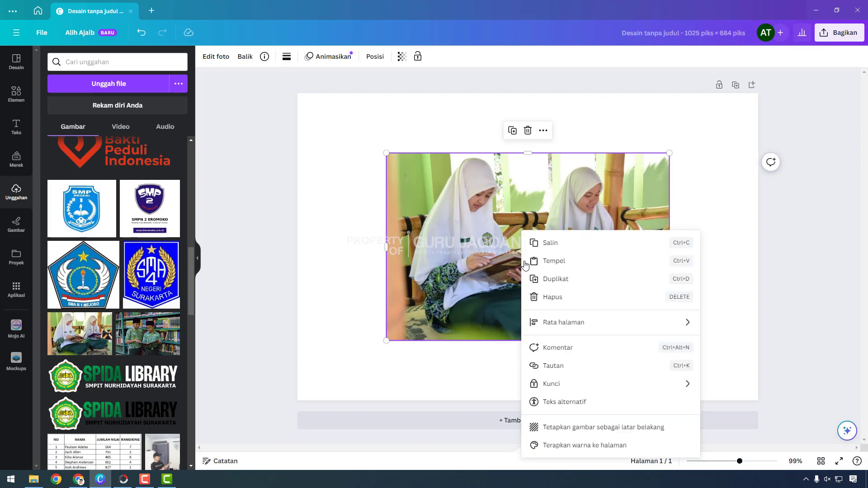
click(593, 431)
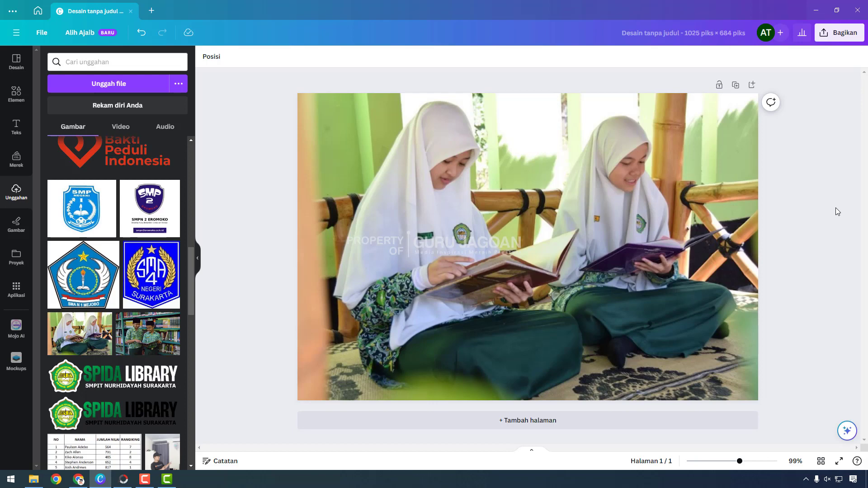
Download the design as a PNG and save it in Downloads as "postingan perpustakaan".
click(835, 36)
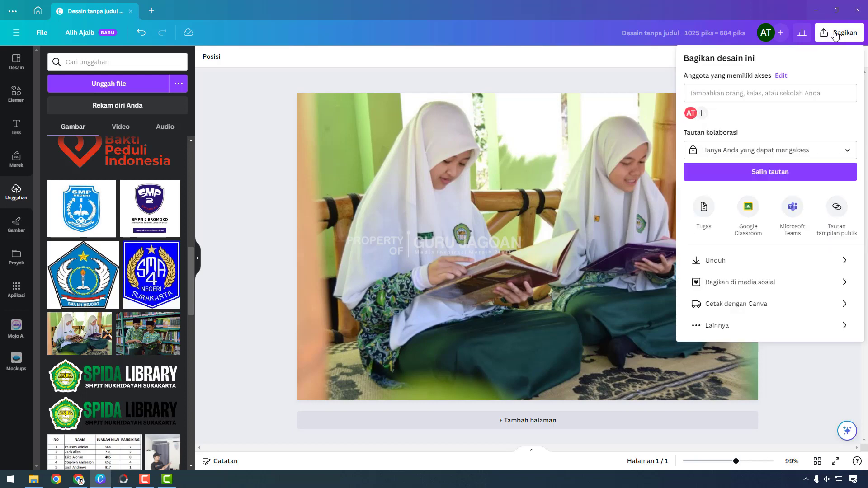
click(734, 264)
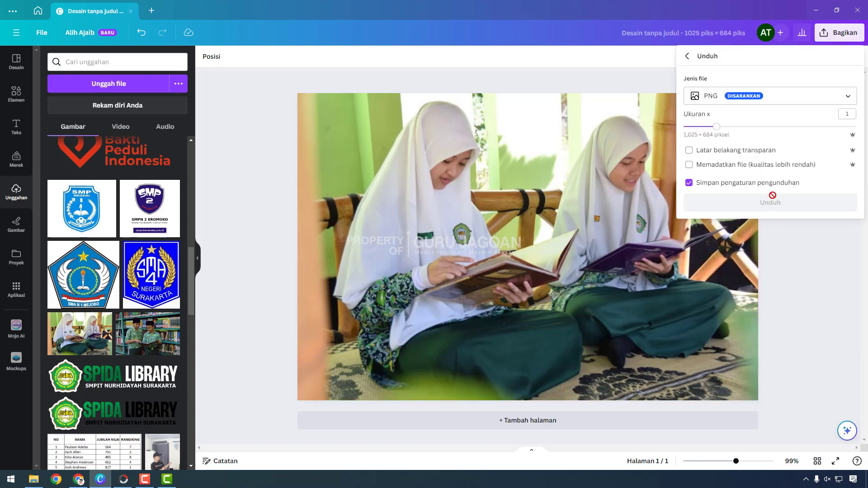
click(792, 99)
click(791, 99)
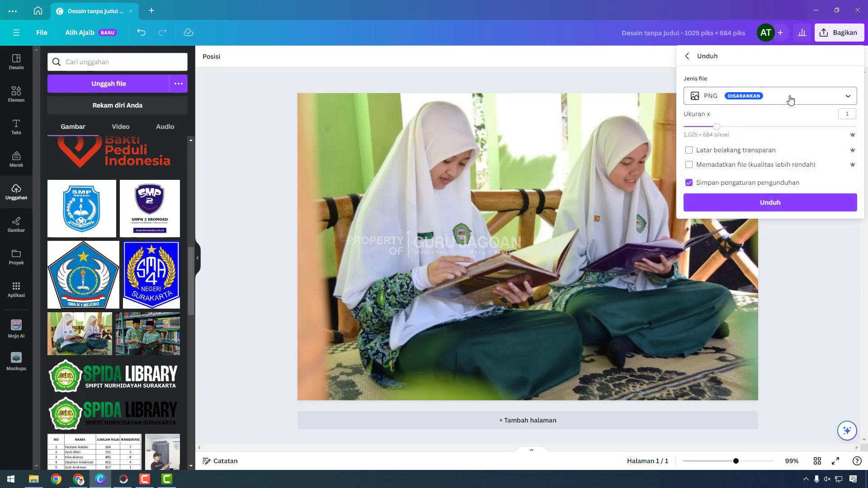
click(770, 204)
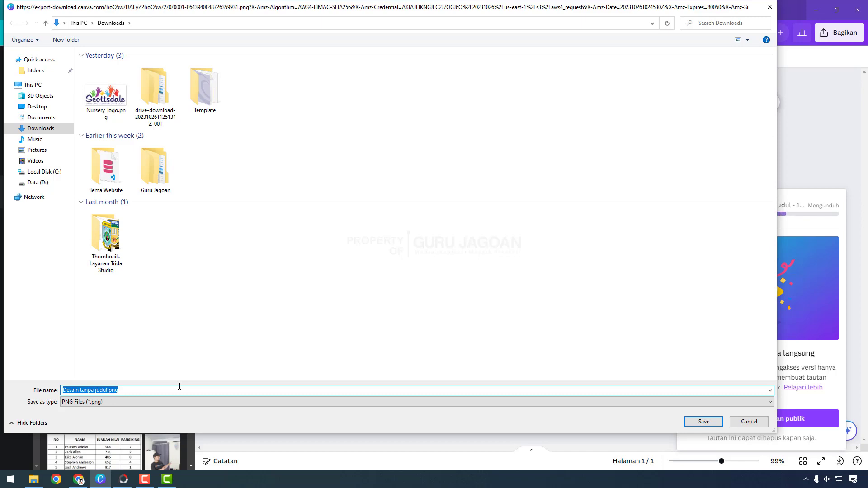
text(postingan)
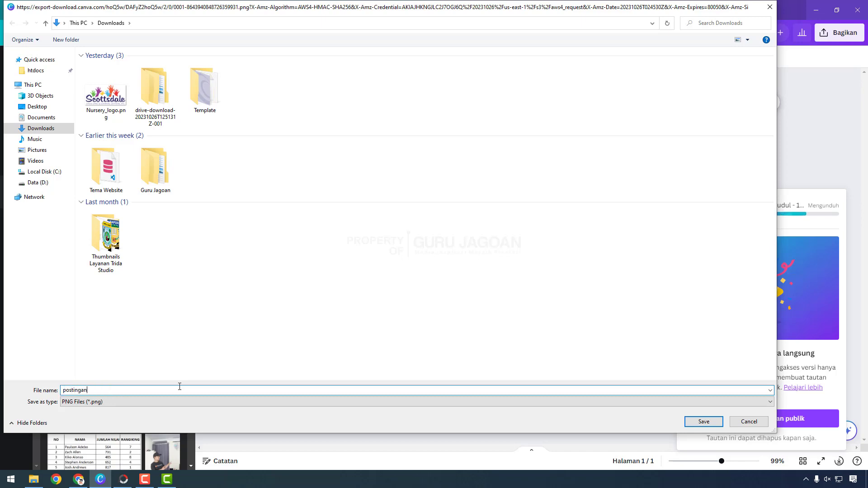
text( perpustakaan)
key(Return)
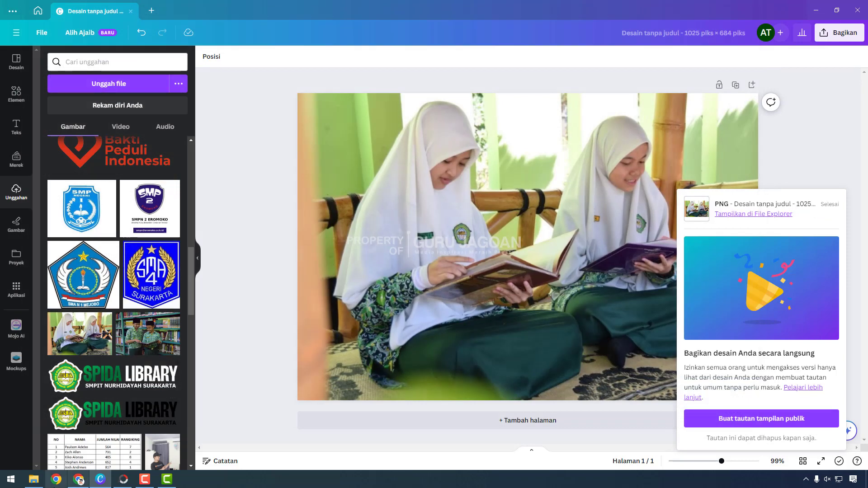
Open postingan perpustakaan.png from the Downloads folder to check the saved image, close it, and switch back to Canva.
click(33, 479)
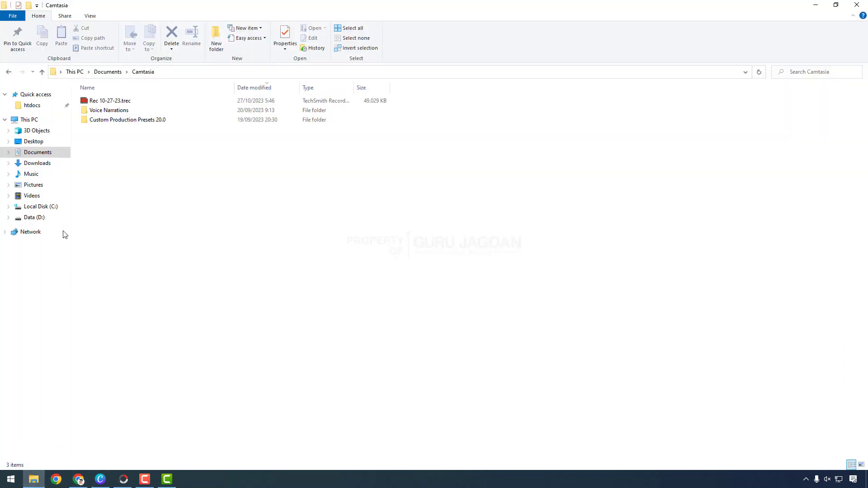
click(39, 164)
click(104, 119)
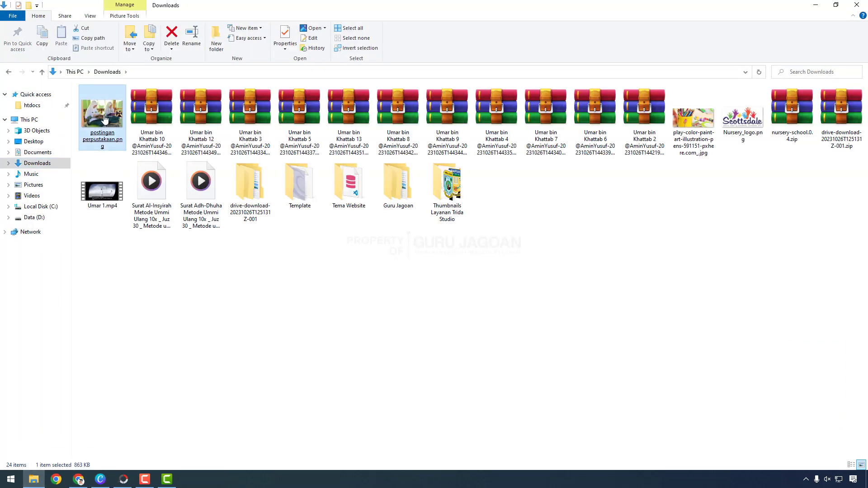
double_click(105, 119)
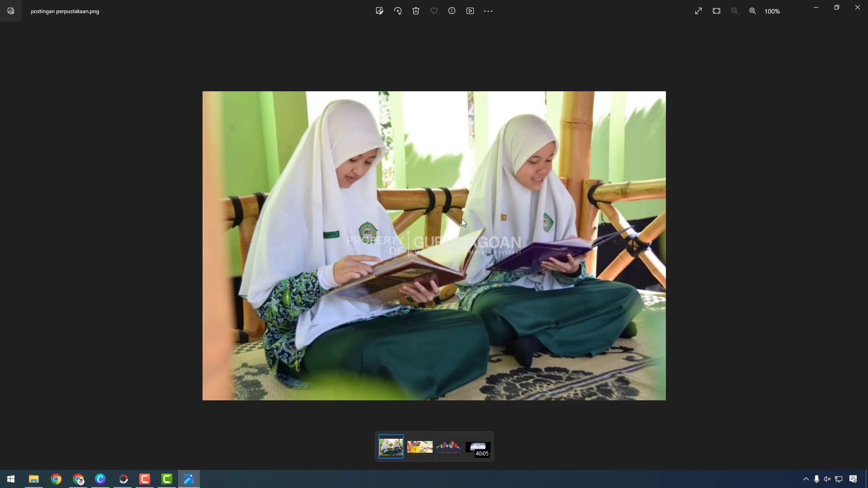
click(858, 7)
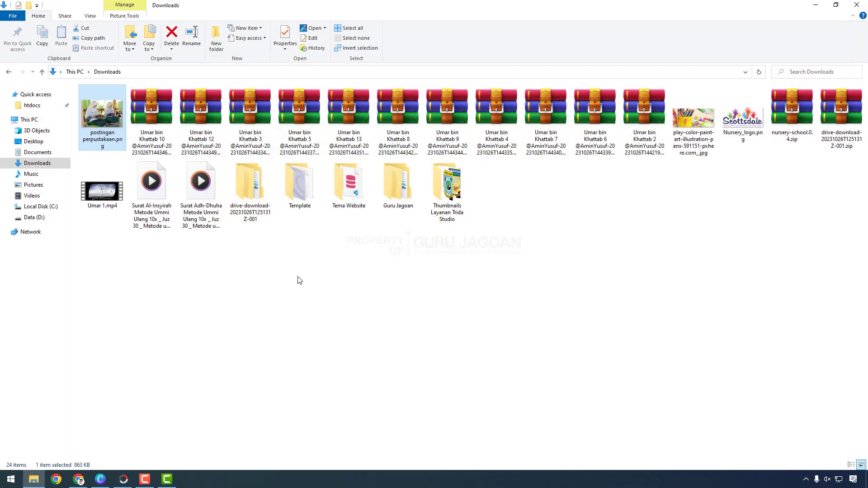
click(100, 480)
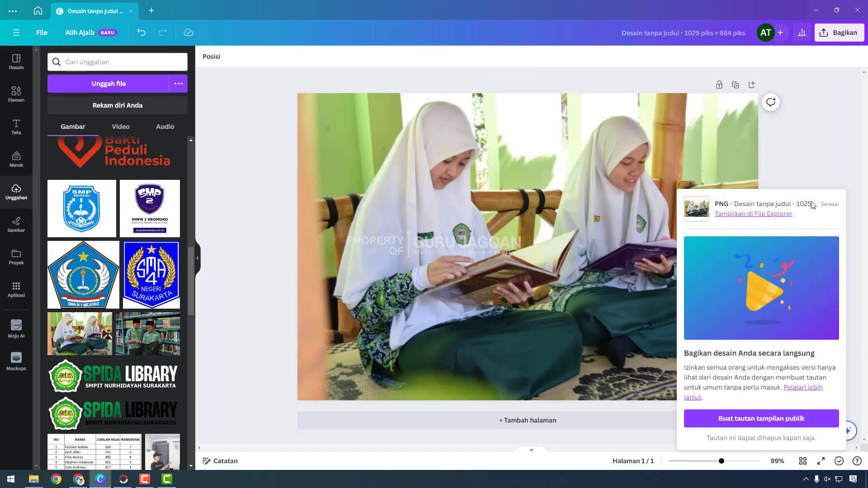
Dismiss the download message and rename the design as "Gambar Postingan Webiste".
click(822, 153)
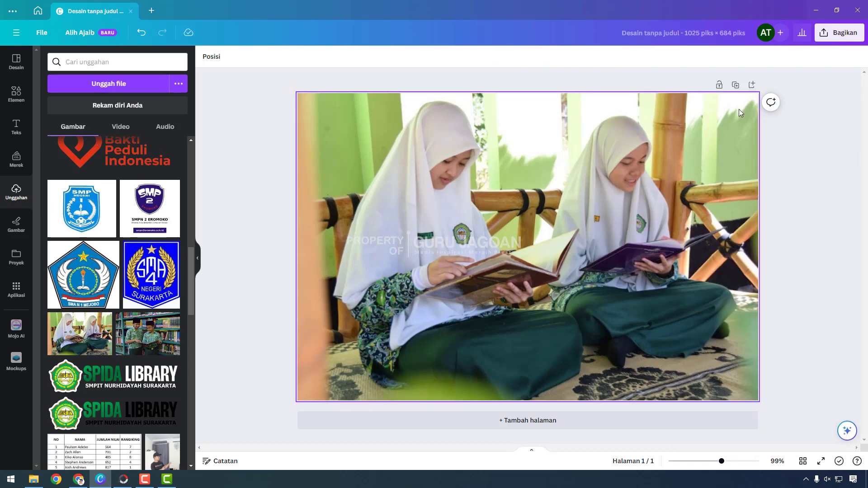
click(674, 39)
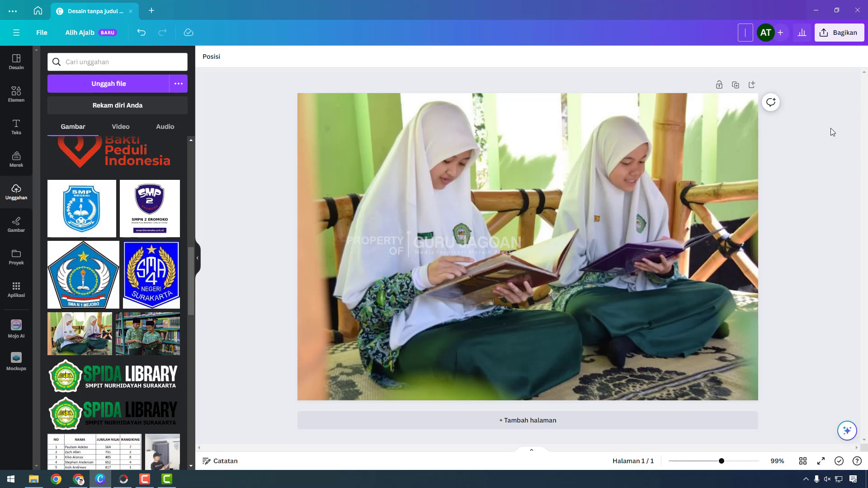
text(Gambar Postingan)
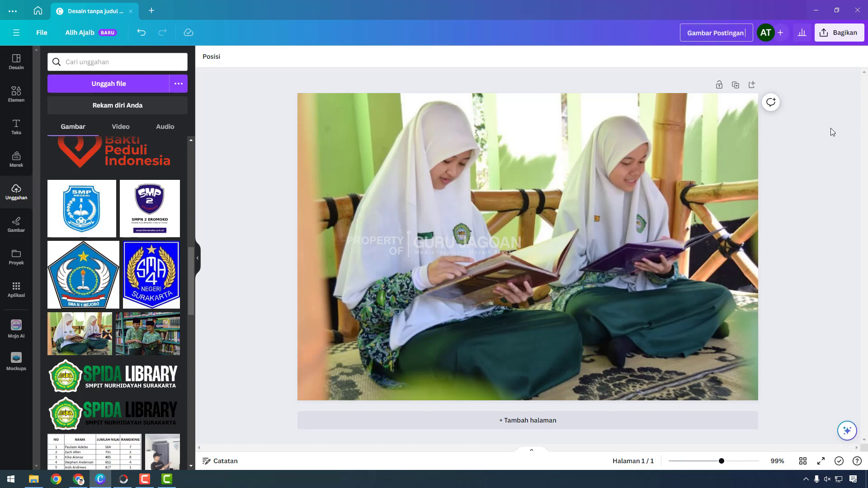
text( Webiste)
key(Return)
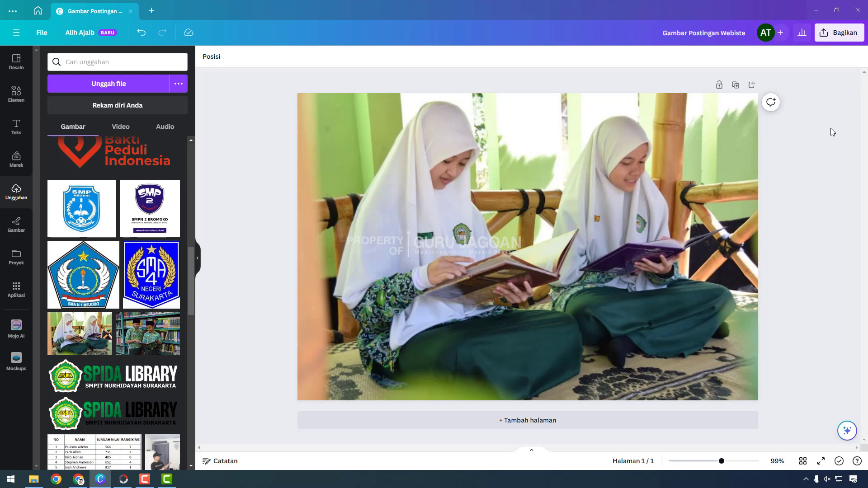
Replace the background with the uploaded photo of two boys reading in the library.
scroll(162, 230, down, 3)
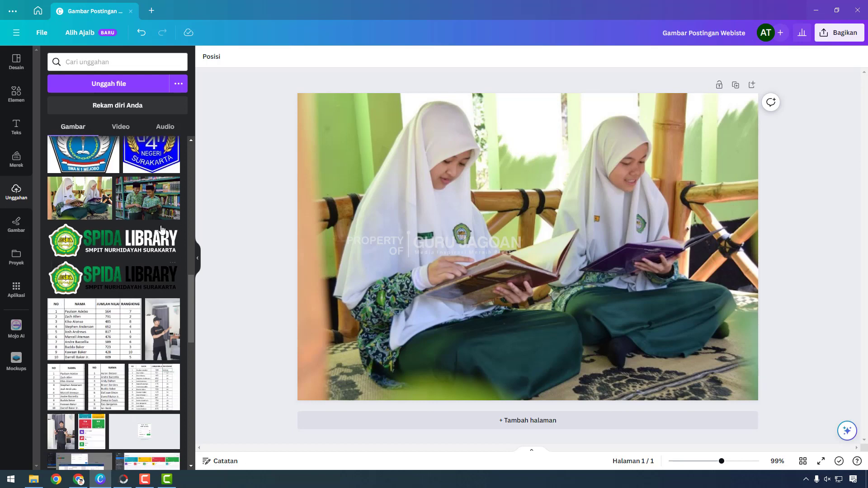
click(148, 201)
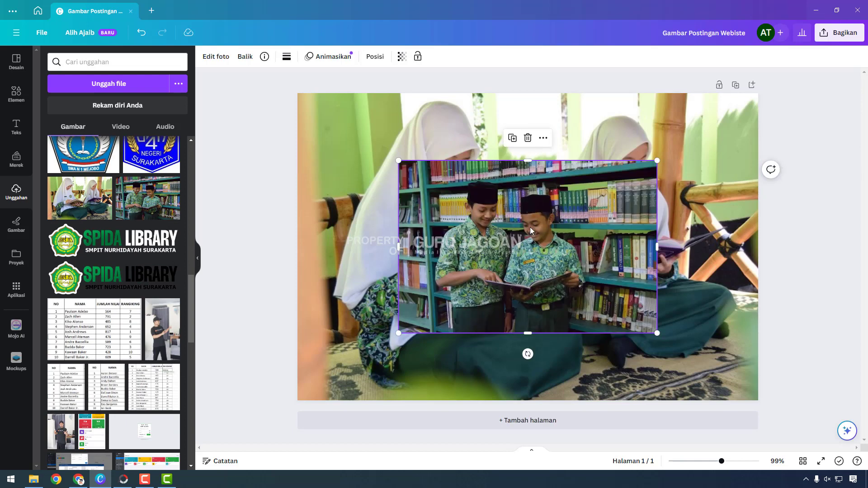
right_click(530, 227)
click(583, 428)
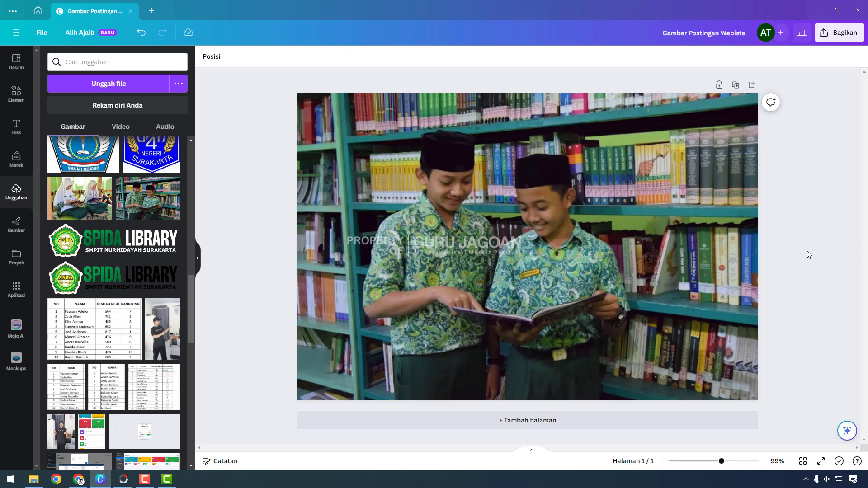
Search the elements for "mendidik anak", limit the results to photos, and add the wooden block tower photo to the page.
click(16, 62)
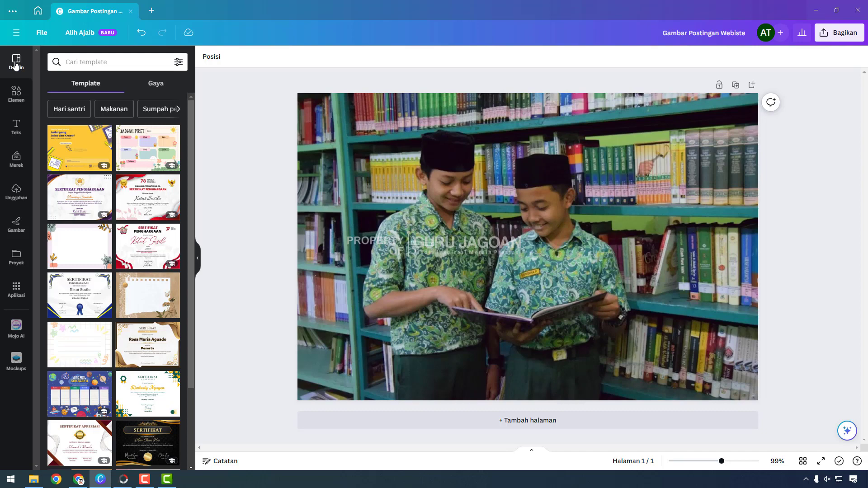
click(16, 97)
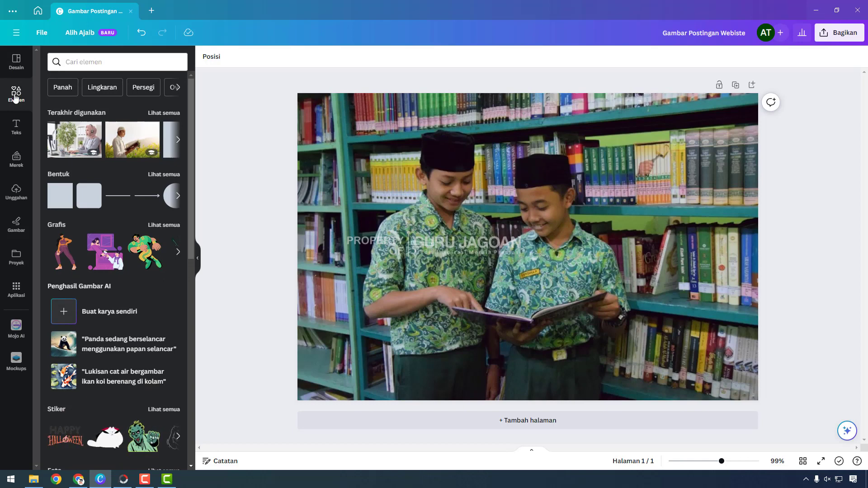
click(89, 62)
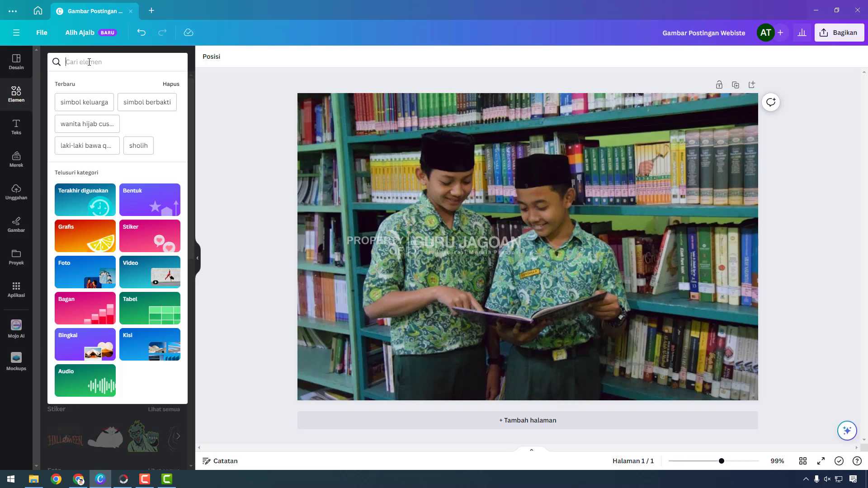
text(mendidik anak)
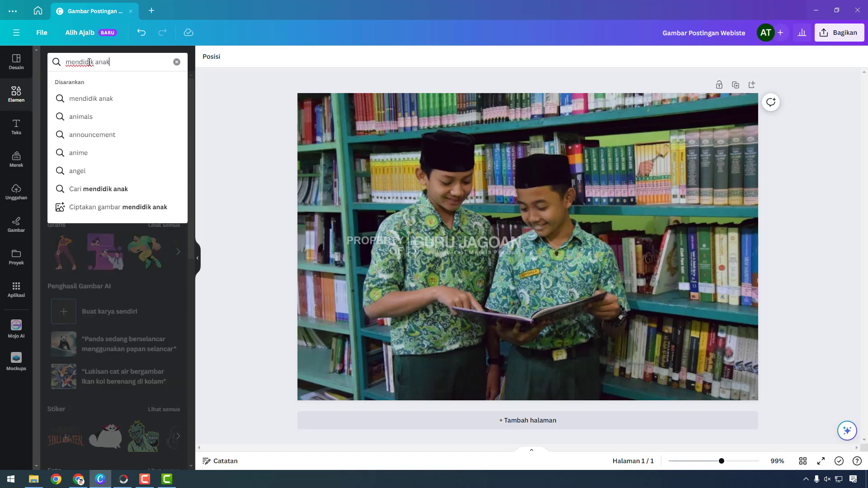
key(Return)
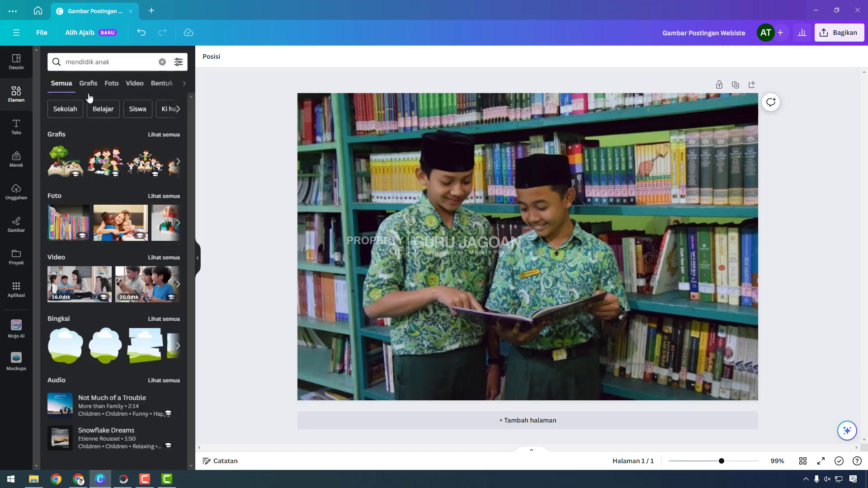
click(111, 84)
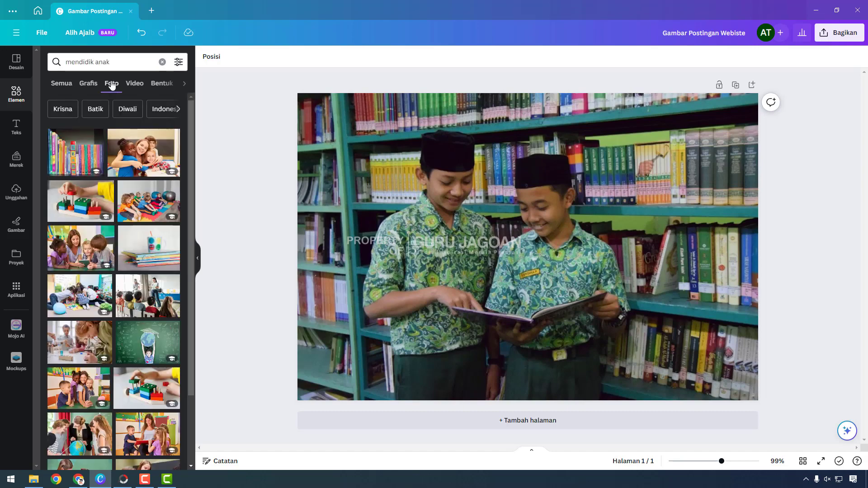
scroll(141, 426, down, 5)
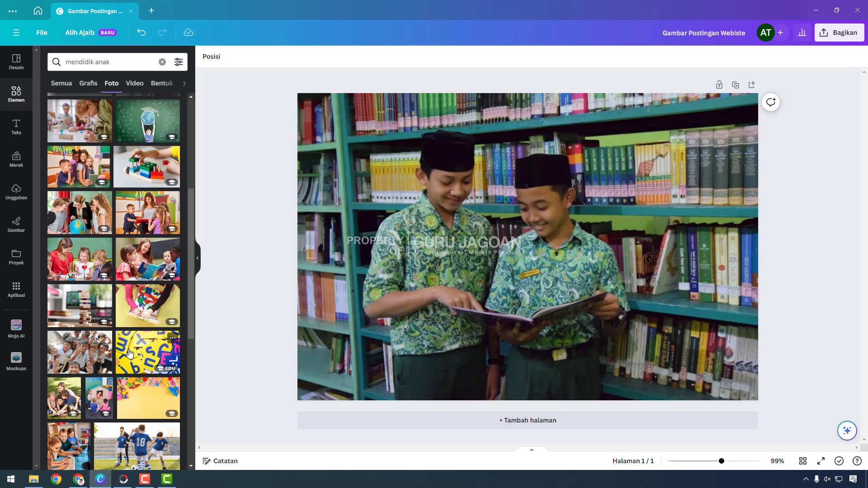
click(80, 304)
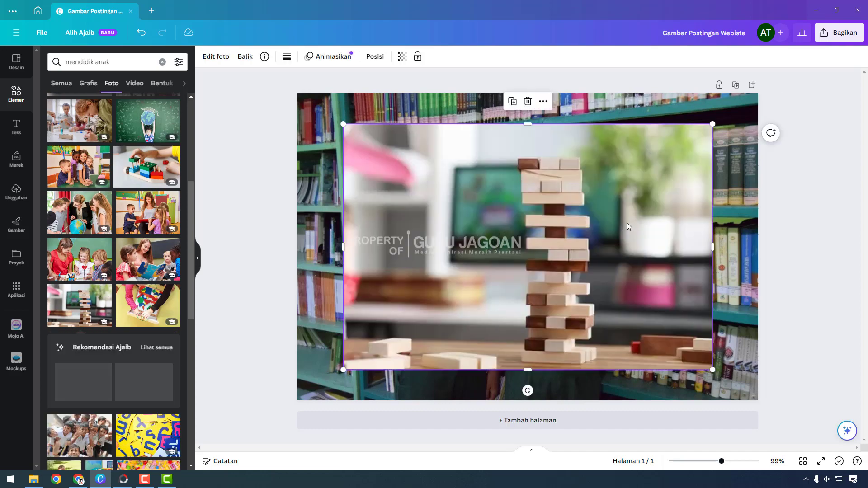
click(742, 142)
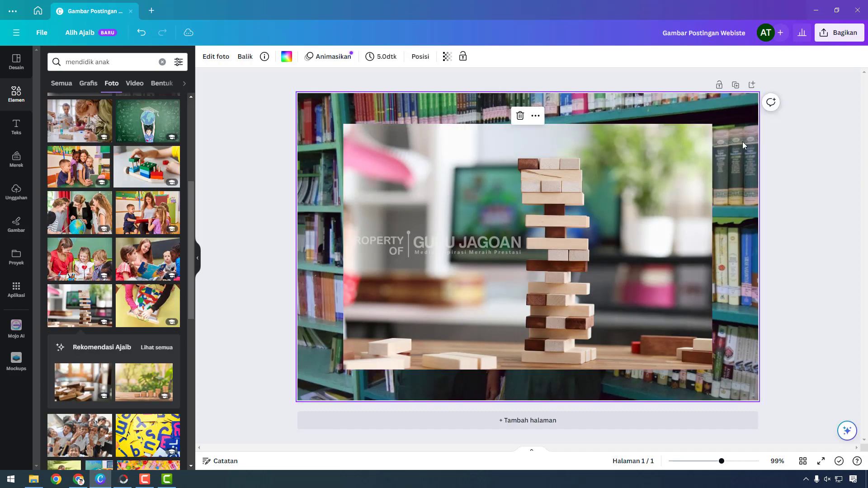
Delete the library background photo and set the wooden block tower photo as the page background.
key(Delete)
click(512, 194)
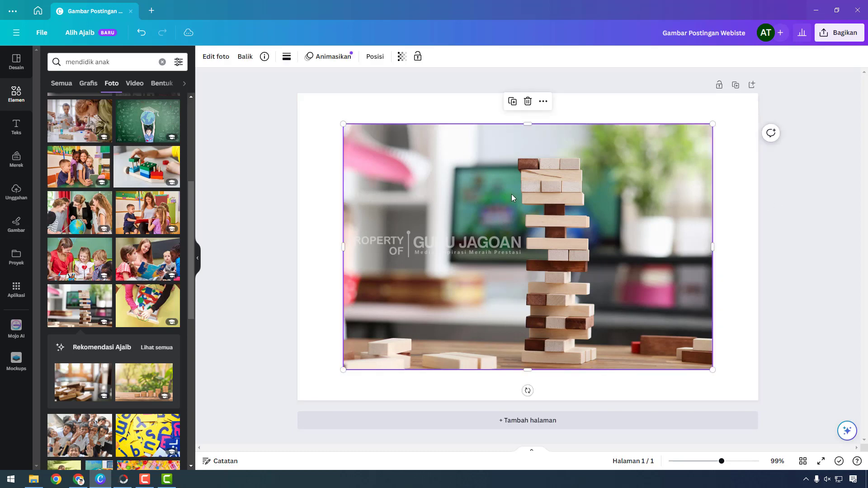
right_click(512, 194)
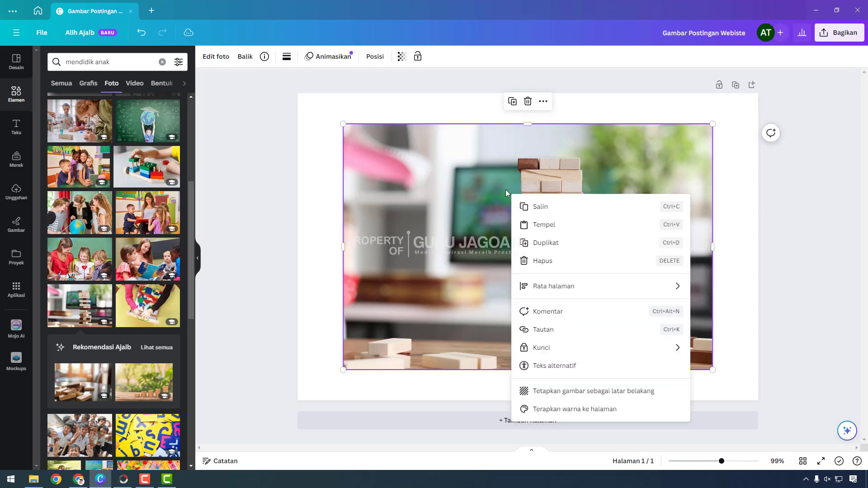
click(563, 391)
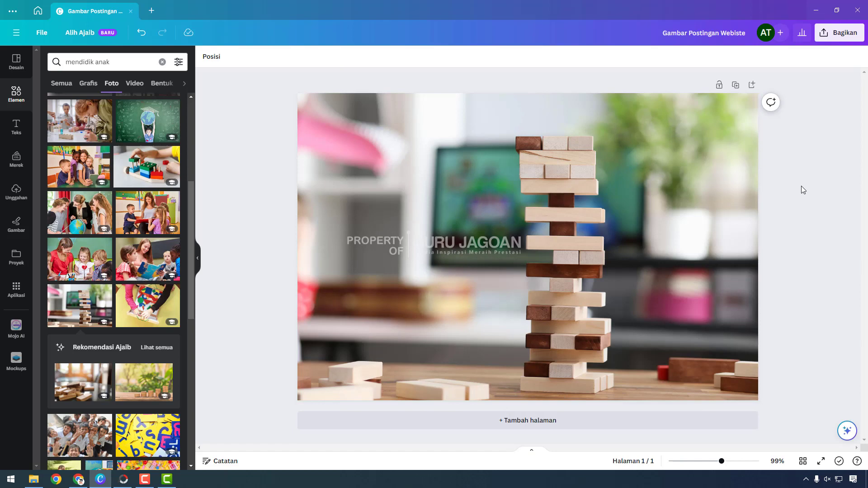
Switch to Chrome, go to the SMK Presiden home page, view the trophy slider image in its own tab, and look over the page.
click(78, 480)
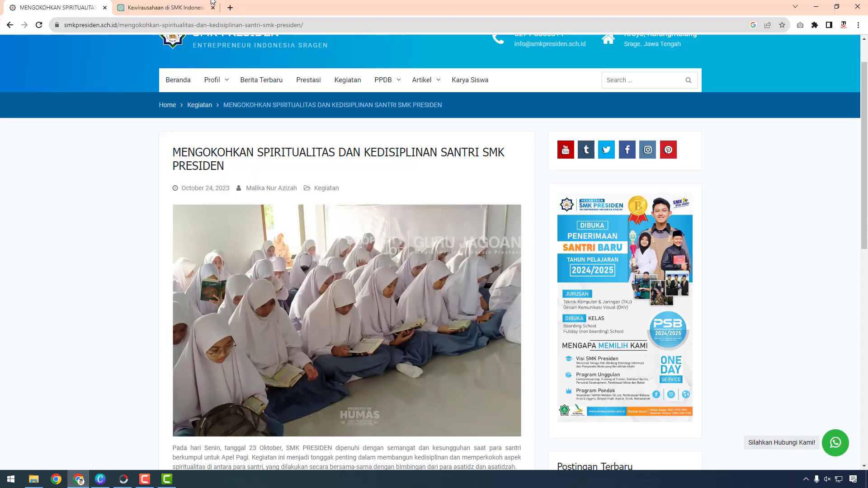
scroll(246, 81, up, 1)
click(247, 81)
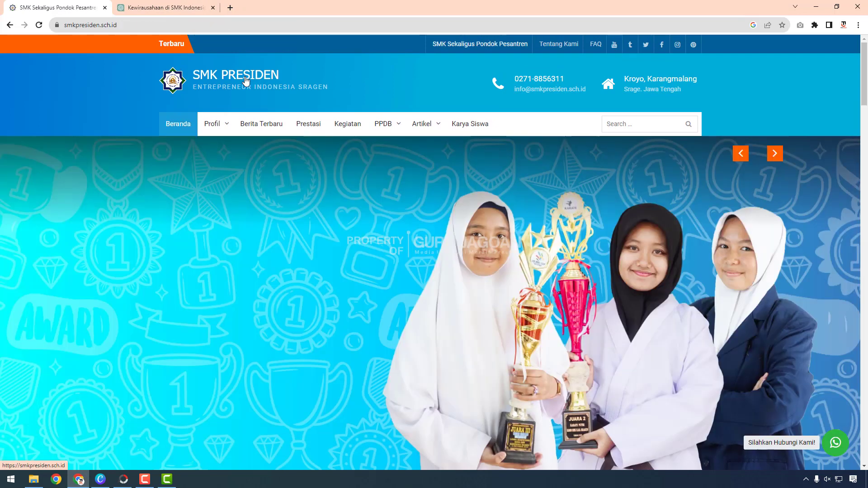
scroll(506, 210, down, 2)
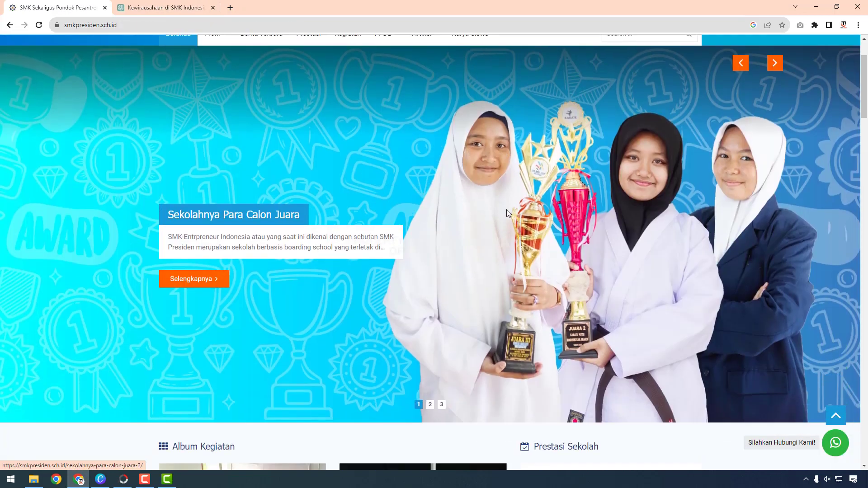
right_click(516, 187)
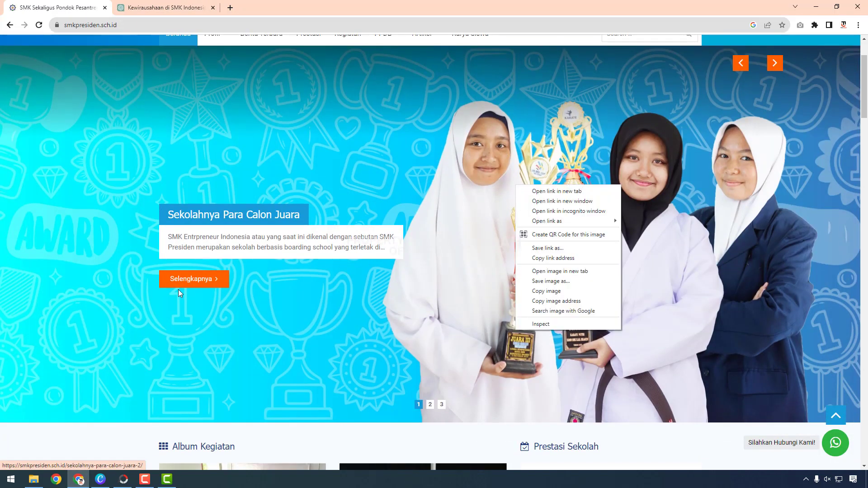
click(550, 277)
click(181, 8)
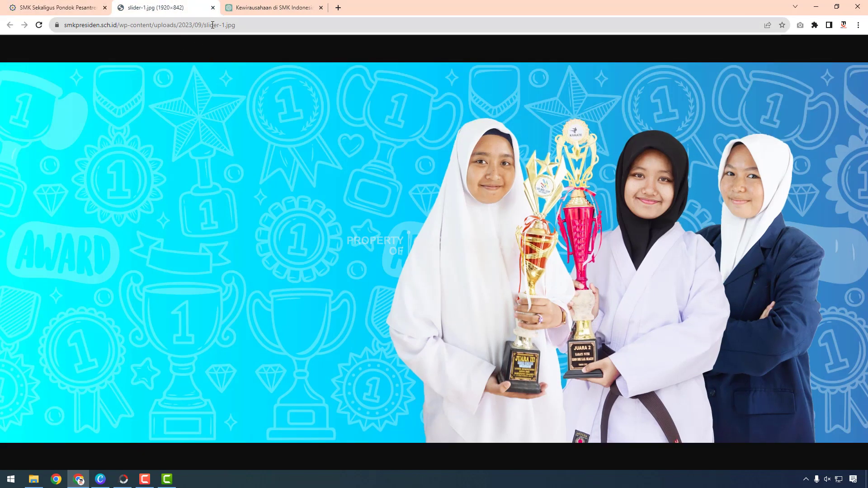
click(212, 8)
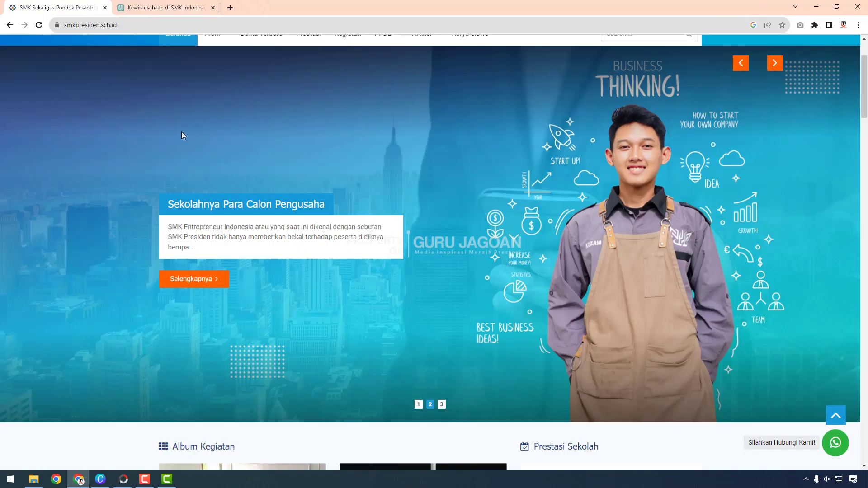
scroll(325, 262, down, 5)
scroll(325, 262, down, 4)
scroll(326, 261, up, 10)
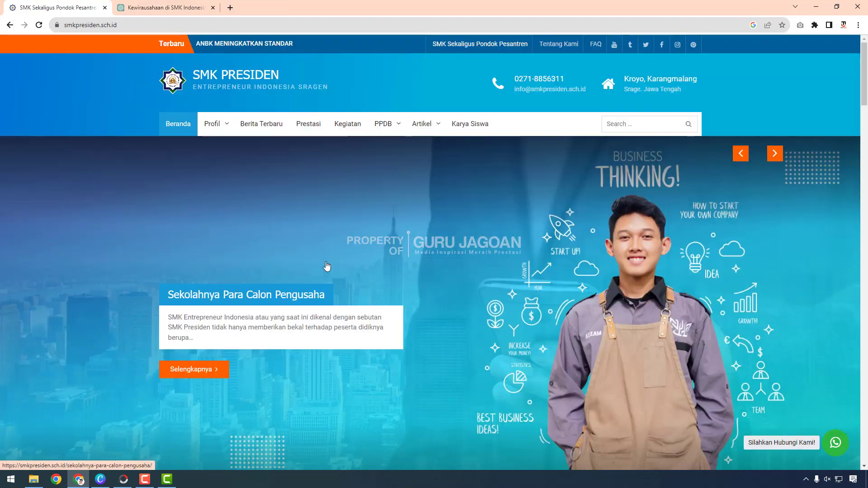
Switch to the Downloads folder in File Explorer and check the file size of postingan perpustakaan.png.
click(98, 483)
click(34, 479)
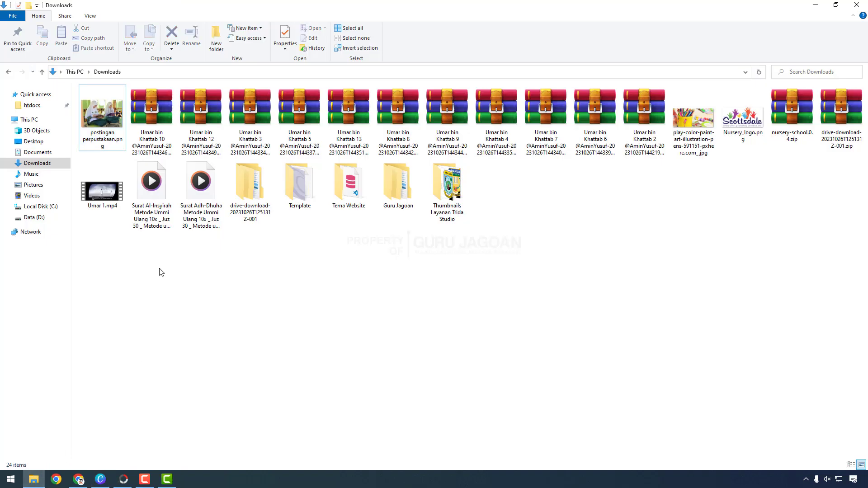
click(93, 136)
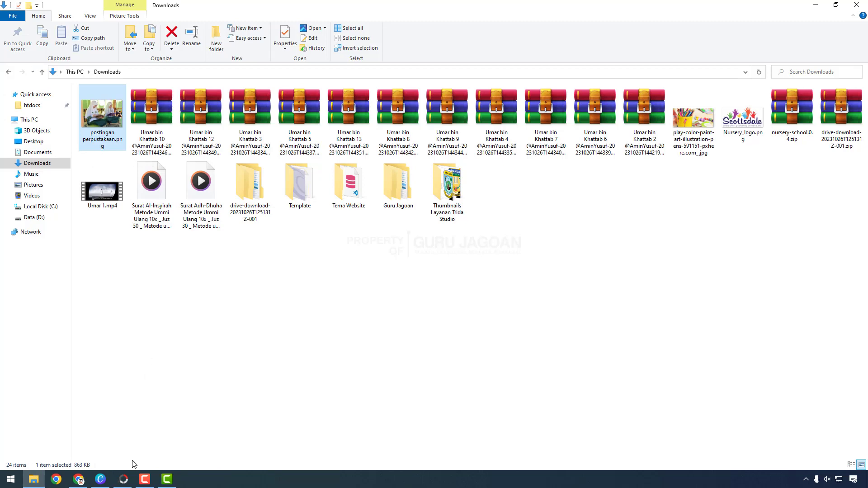
click(123, 479)
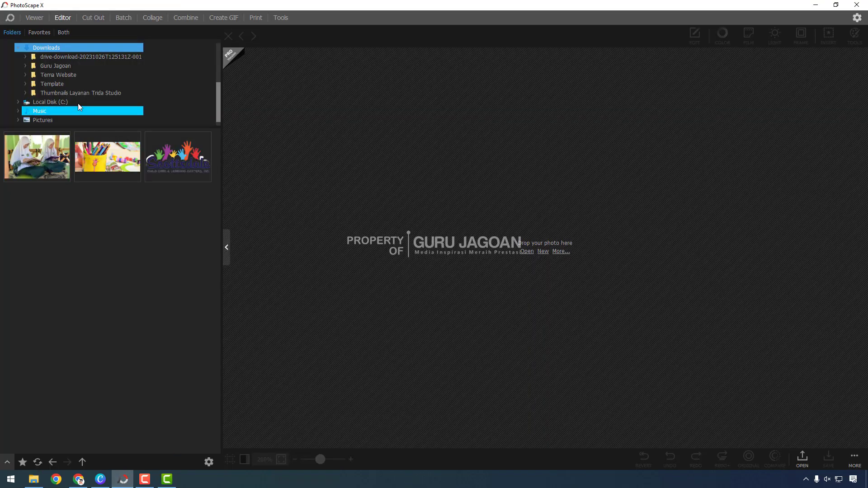
click(79, 480)
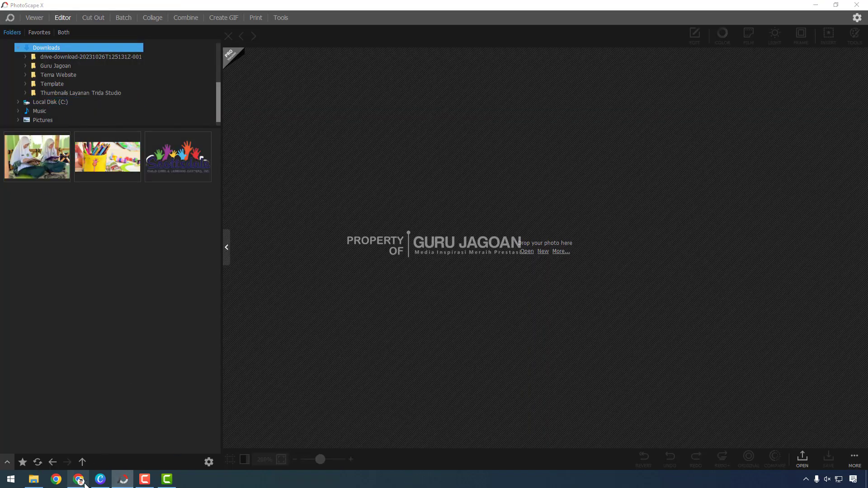
click(34, 480)
click(117, 368)
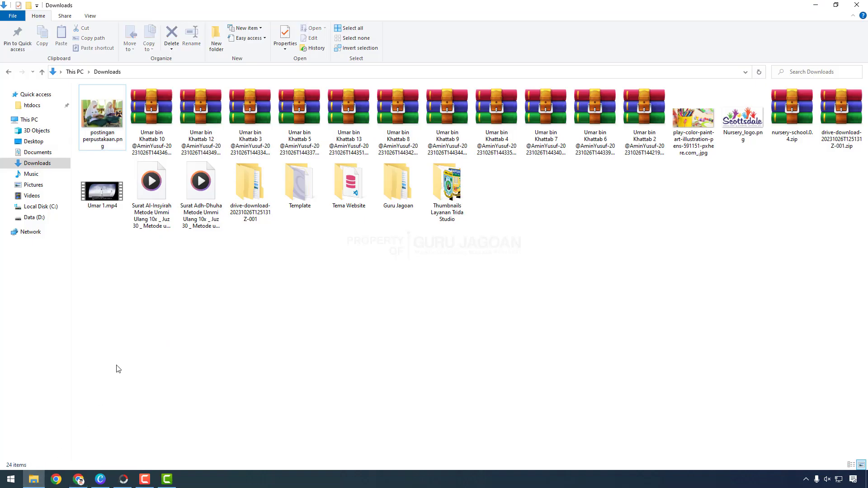
click(94, 108)
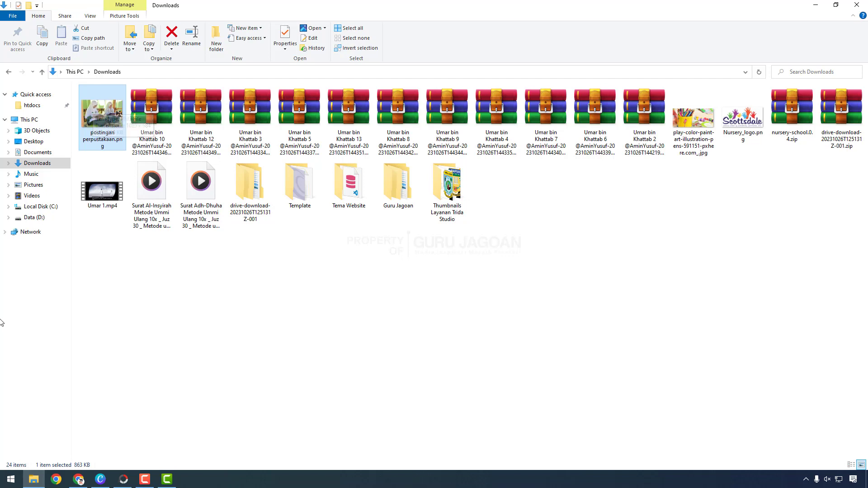
click(153, 415)
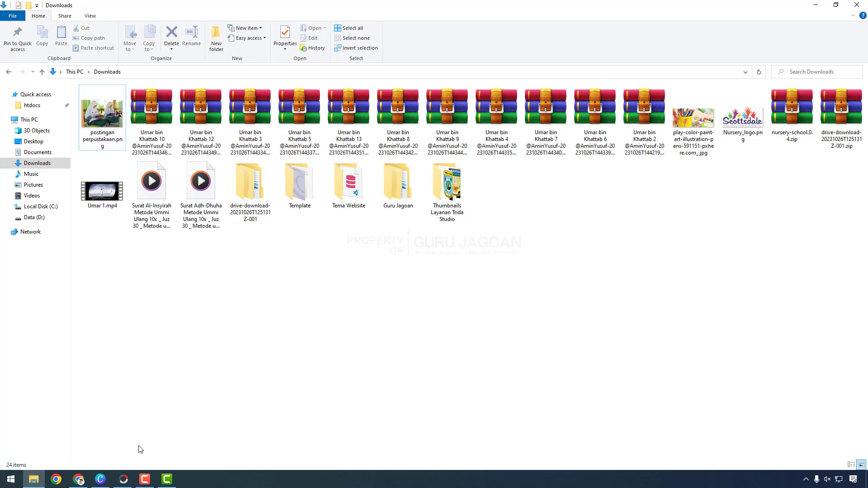
Switch to PhotoScape X, load postingan perpustakaan.png in the editor, and bring up its save options.
click(123, 479)
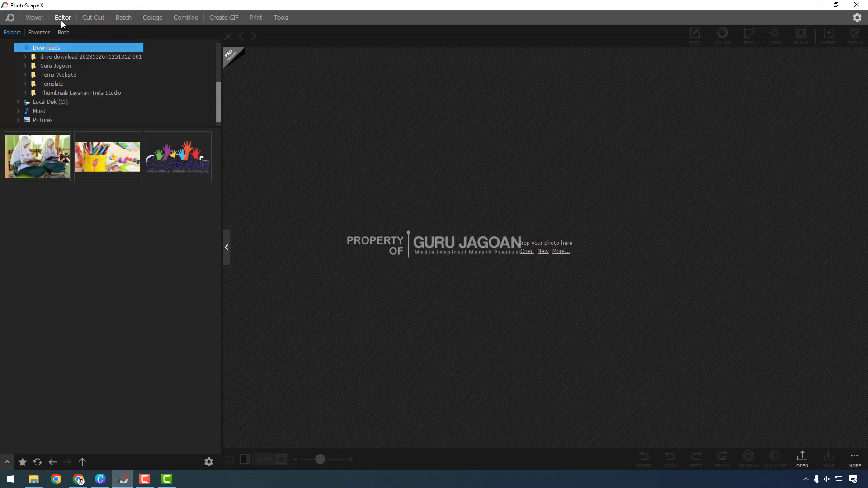
click(36, 159)
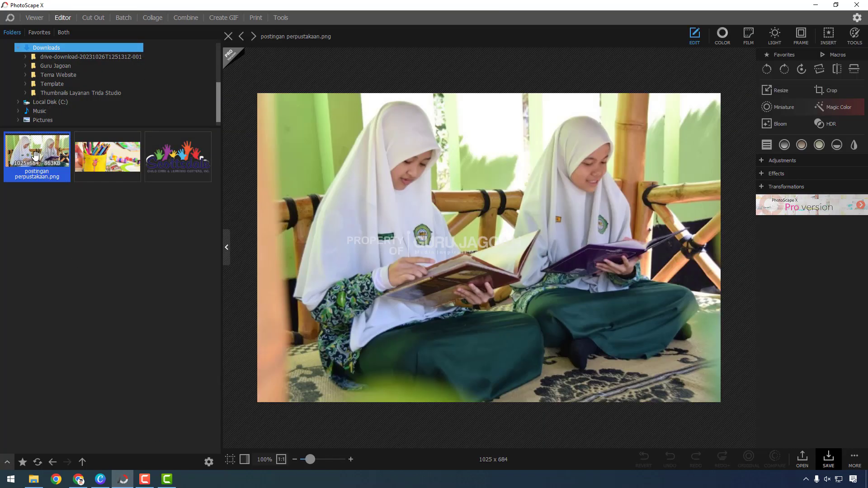
click(829, 461)
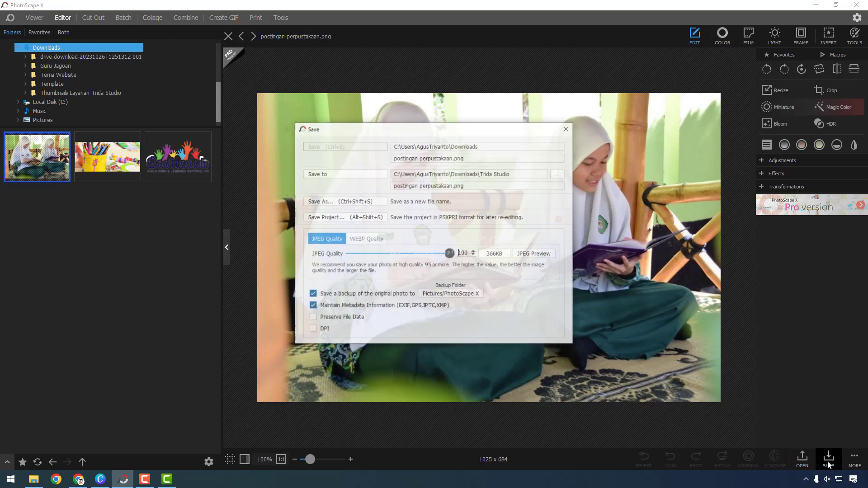
Choose the WEBP quality settings and set the quality to 90.
click(373, 241)
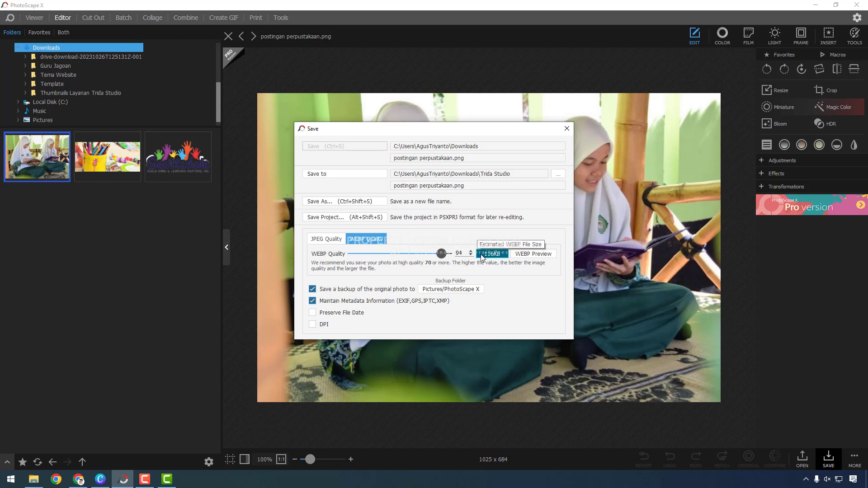
drag(441, 253, 432, 257)
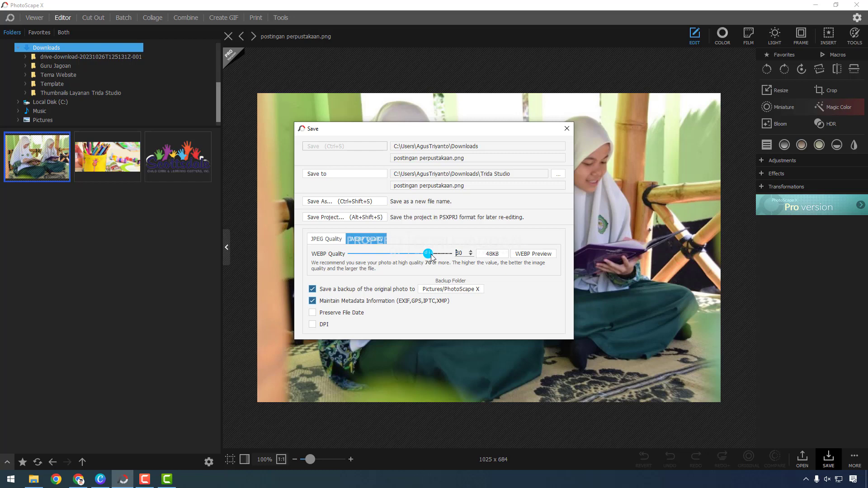
drag(429, 257, 437, 258)
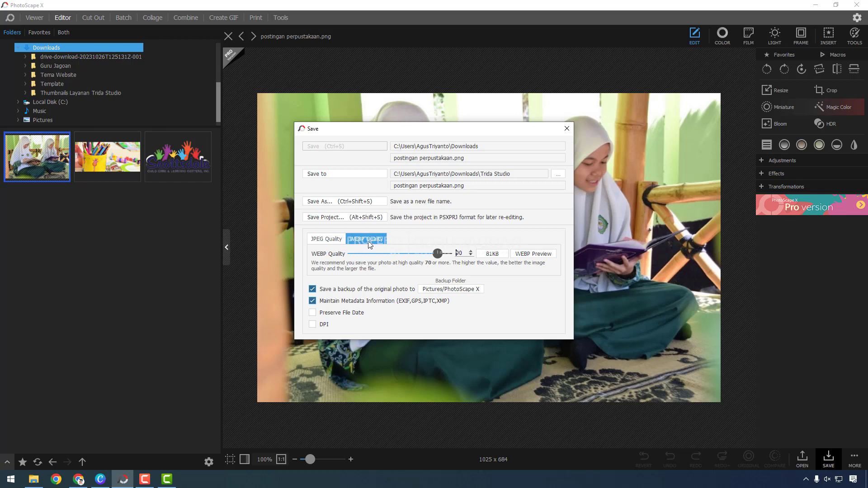
Save a copy of the image in WEBP format as postingan perpustakaan.webp in the Downloads folder.
click(343, 201)
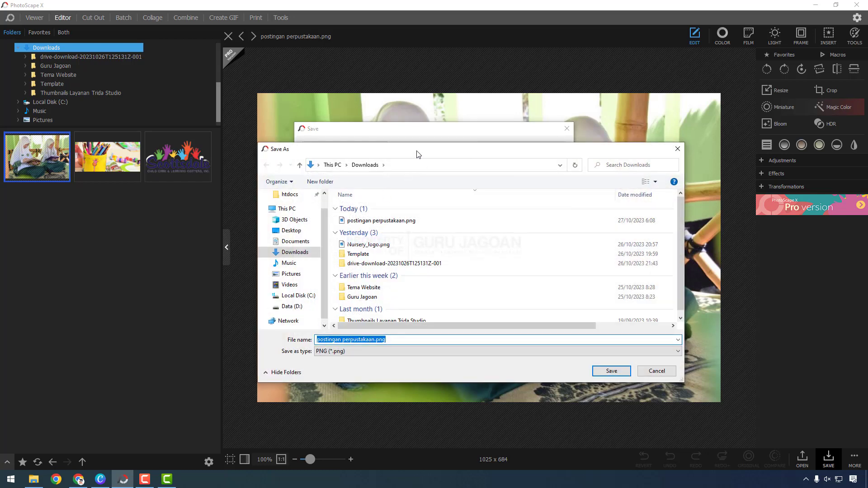
click(348, 353)
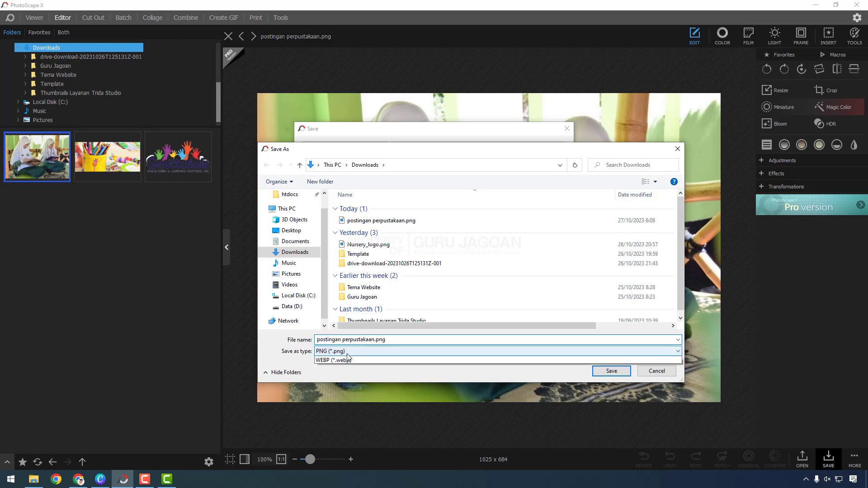
click(333, 395)
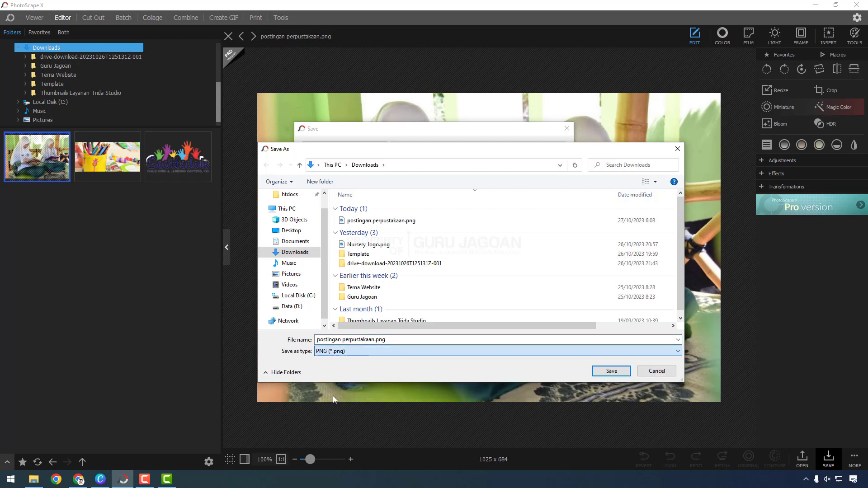
click(401, 339)
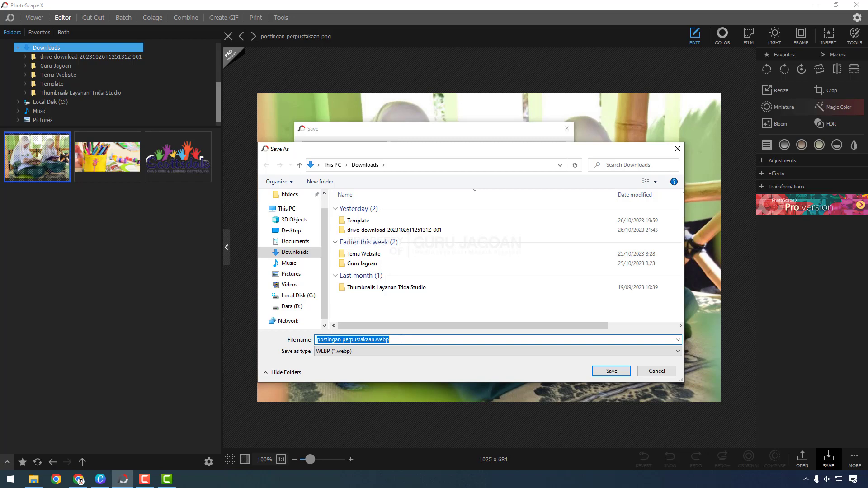
click(611, 371)
Switch to the Downloads folder, enlarge the thumbnails, and compare the file sizes of the WEBP and PNG versions of postingan perpustakaan.
click(34, 479)
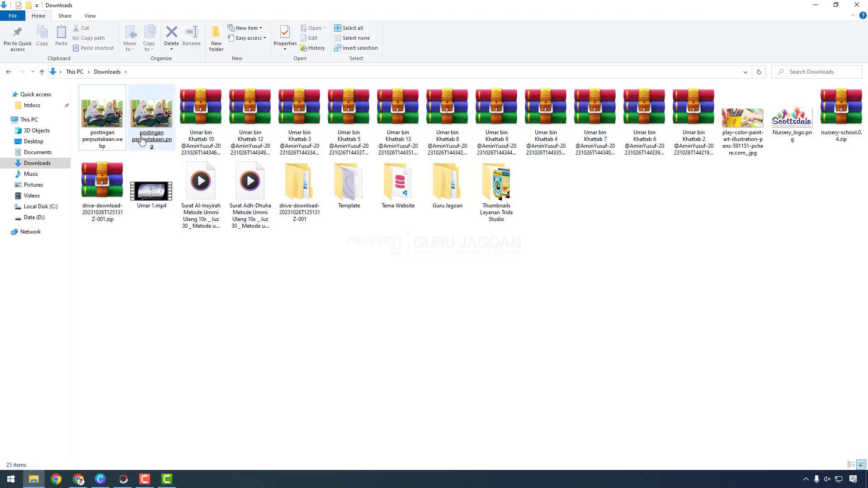
click(118, 125)
ctrl+scroll(119, 126, up, 2)
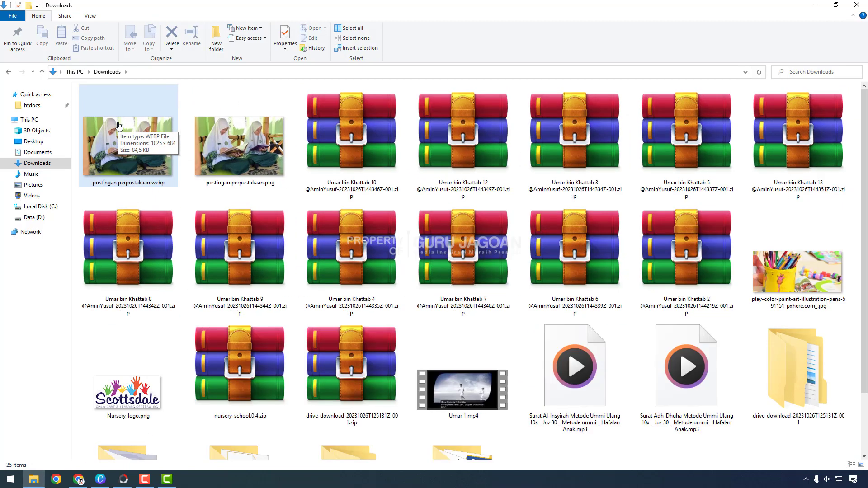
click(115, 194)
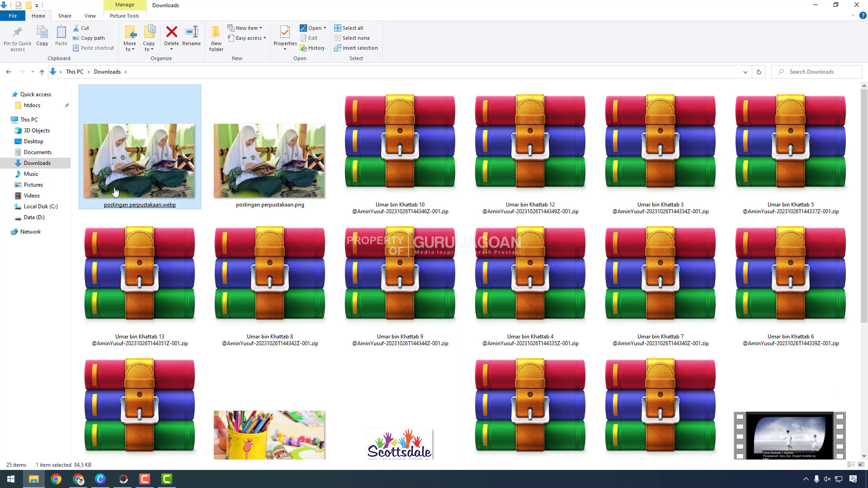
click(270, 186)
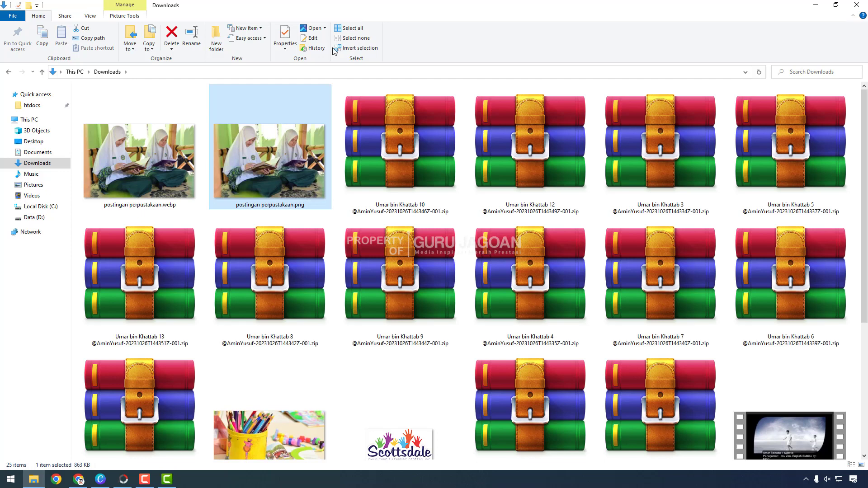
click(129, 181)
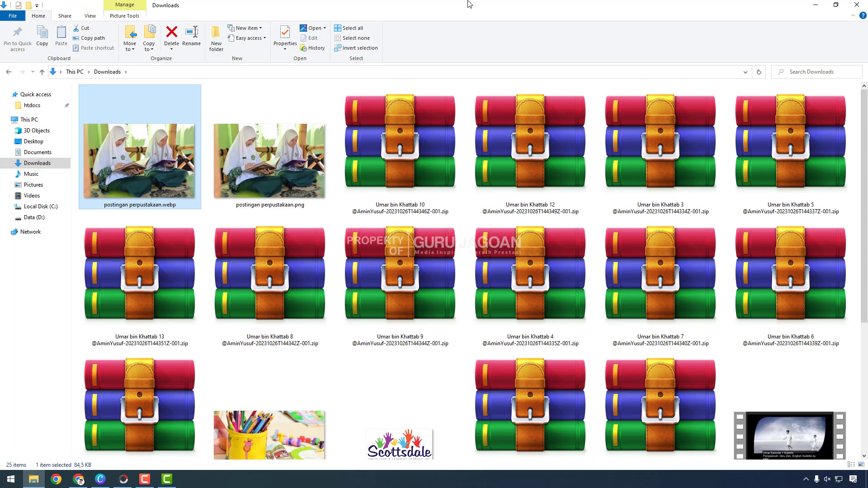
Open postingan perpustakaan.webp in the photo viewer and compare its image quality with the PNG version.
key(super+shift+s)
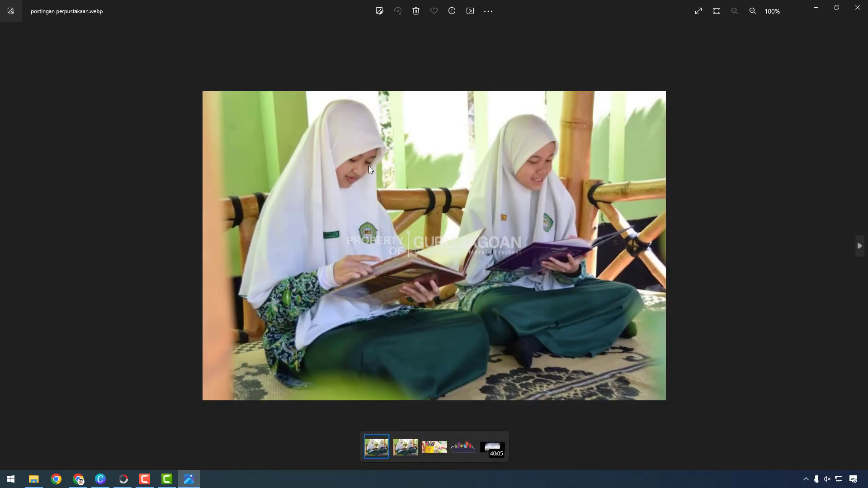
key(Right)
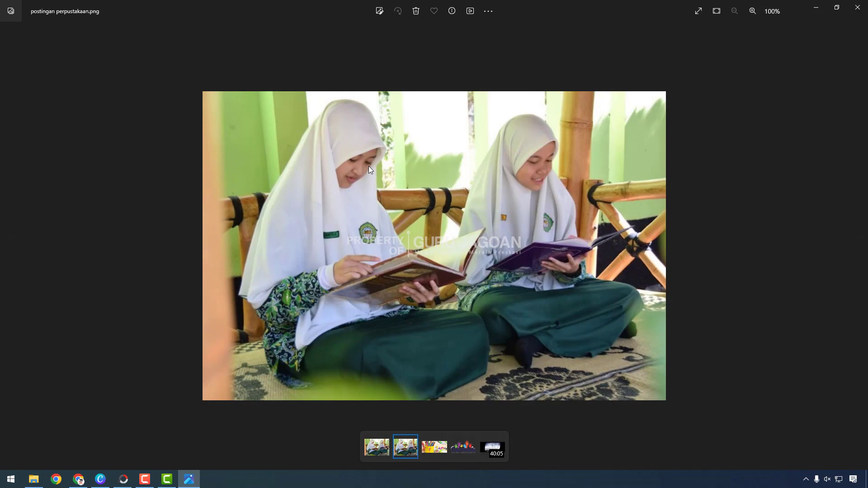
key(Right)
key(Left)
key(Right)
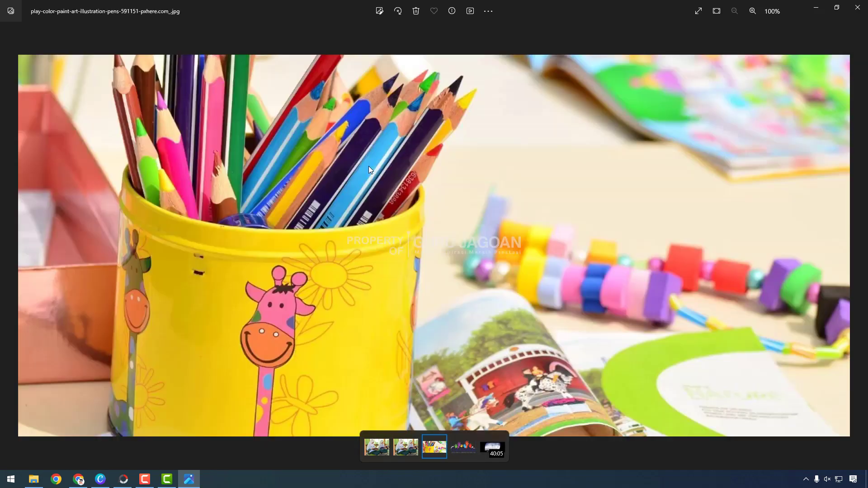
Go back and forth through the neighbouring images in the photo viewer to compare them, and close the viewer.
key(Left)
key(Left)
key(Right)
key(Right)
key(Right)
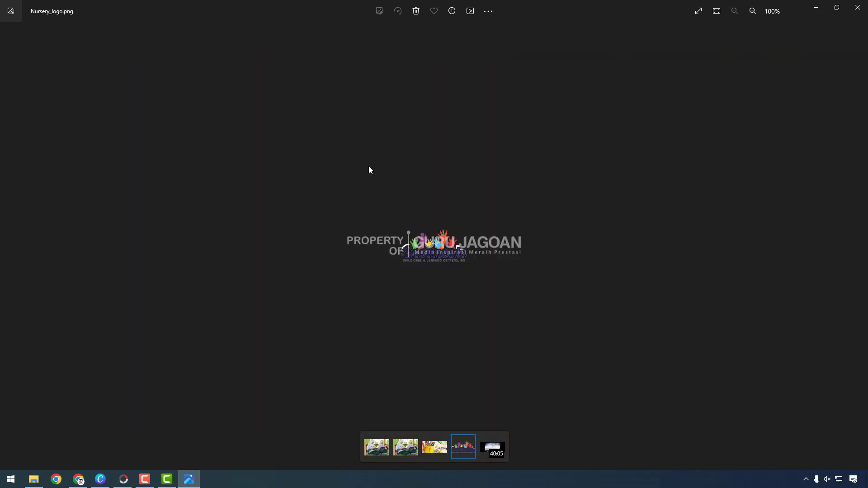
click(858, 7)
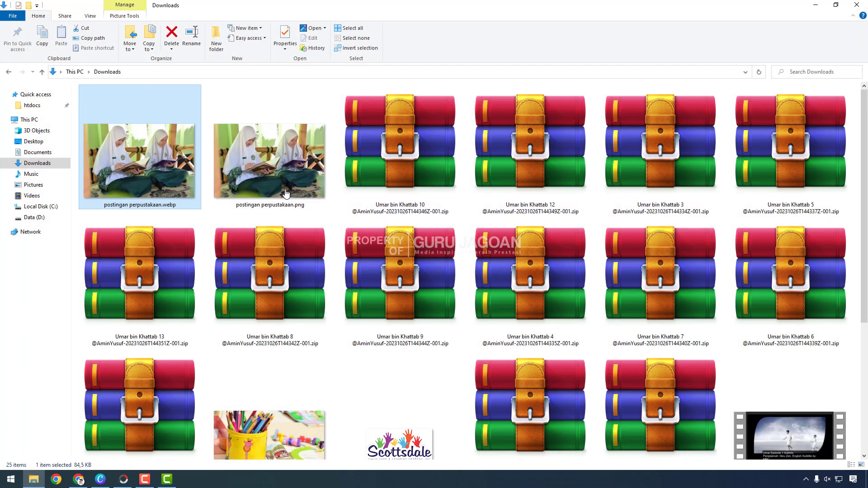
Switch to Canva, look over the photo results for mendidik anak, and show the suggested Batik photos.
click(78, 480)
click(101, 483)
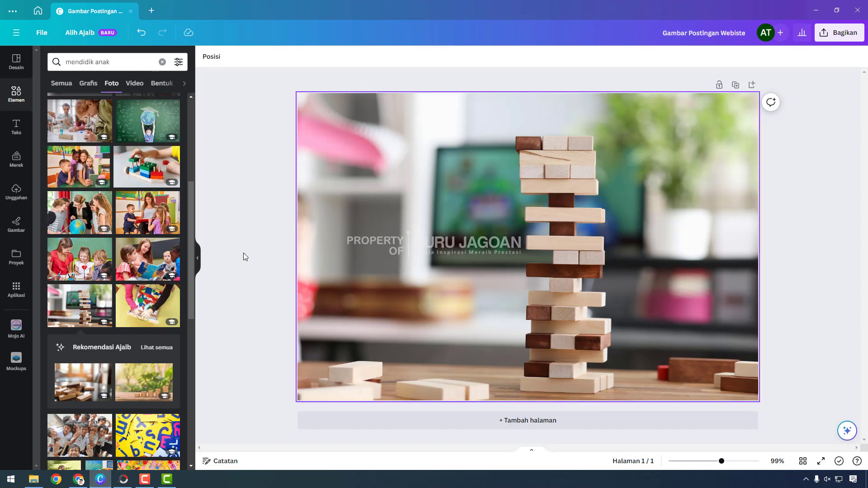
scroll(116, 267, down, 10)
scroll(117, 267, up, 10)
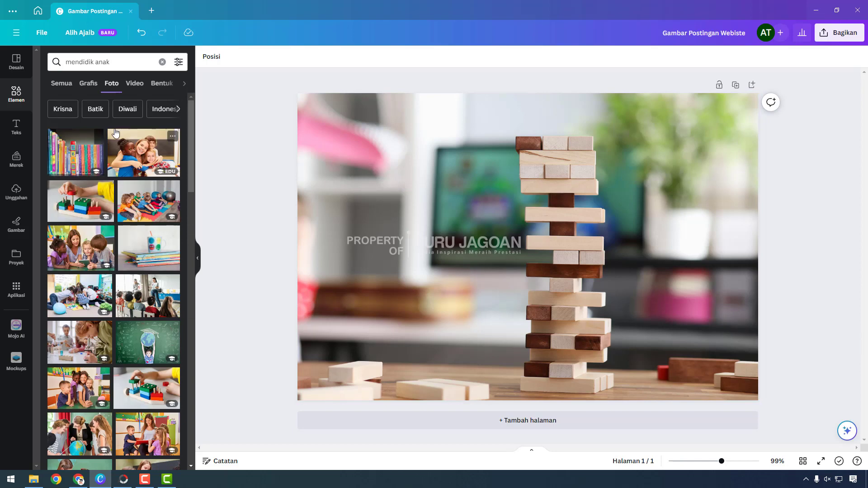
click(95, 110)
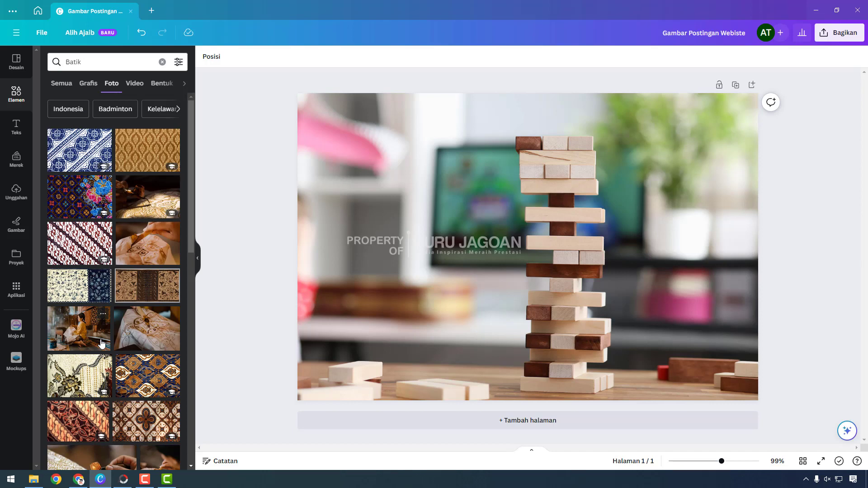
Review the ChatGPT conversation in the browser, the Canva design and the PhotoScape X editor by switching between them.
click(78, 480)
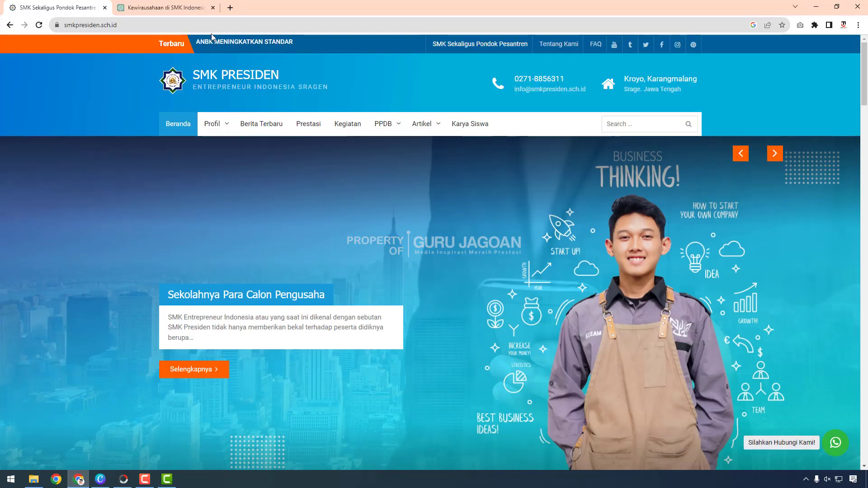
click(164, 3)
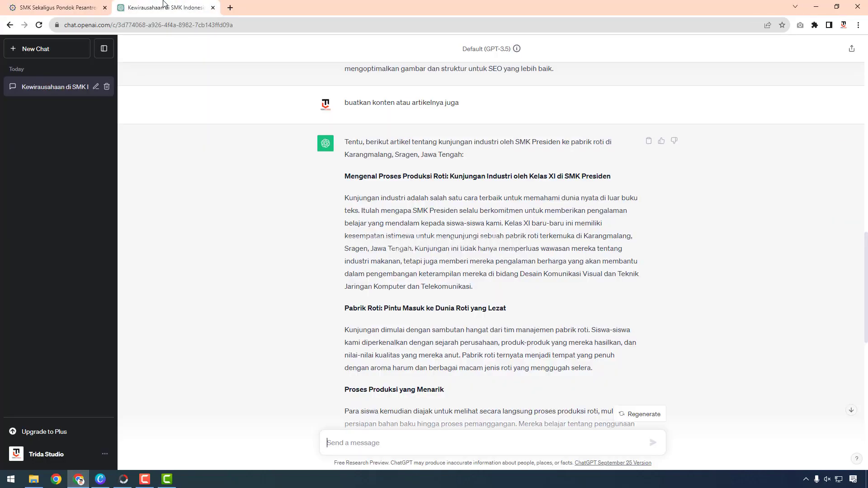
click(100, 479)
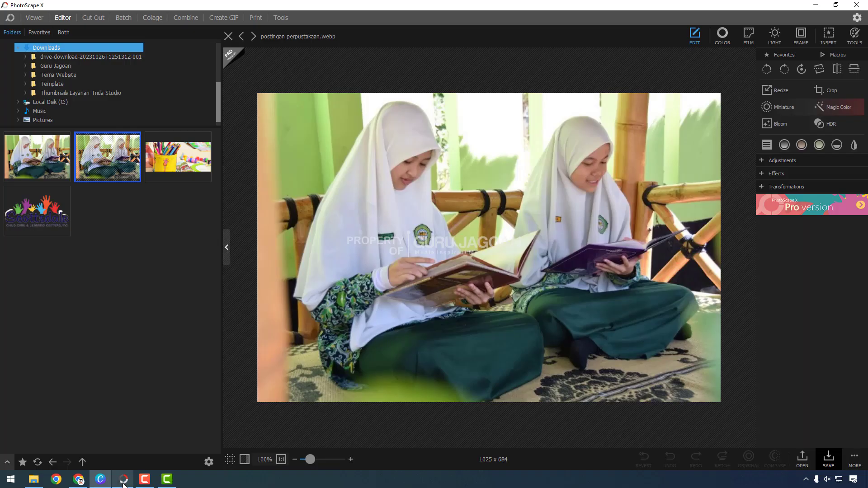
click(119, 480)
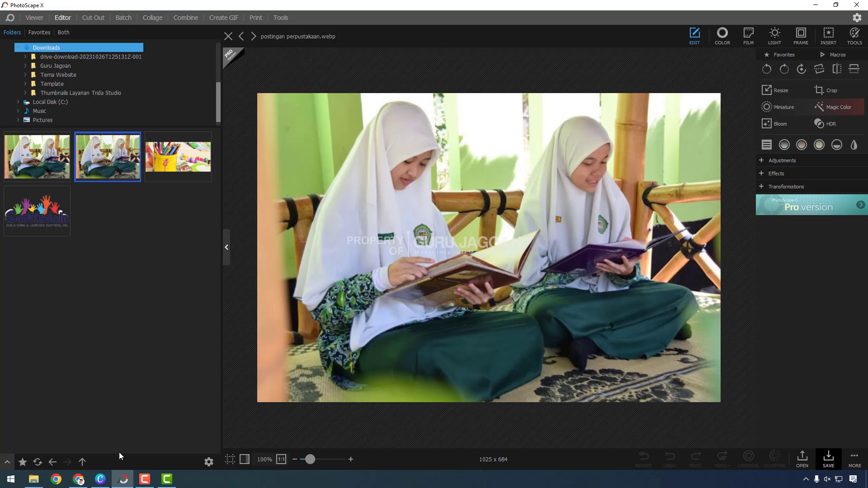
click(120, 483)
click(88, 483)
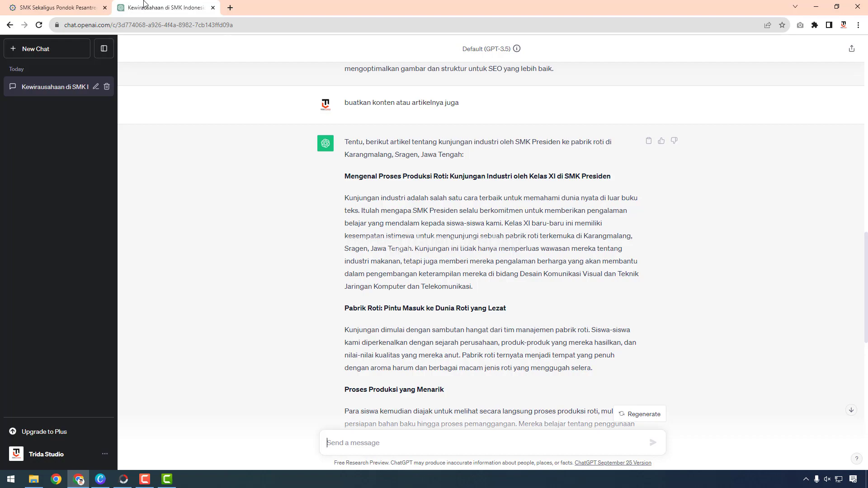
click(100, 481)
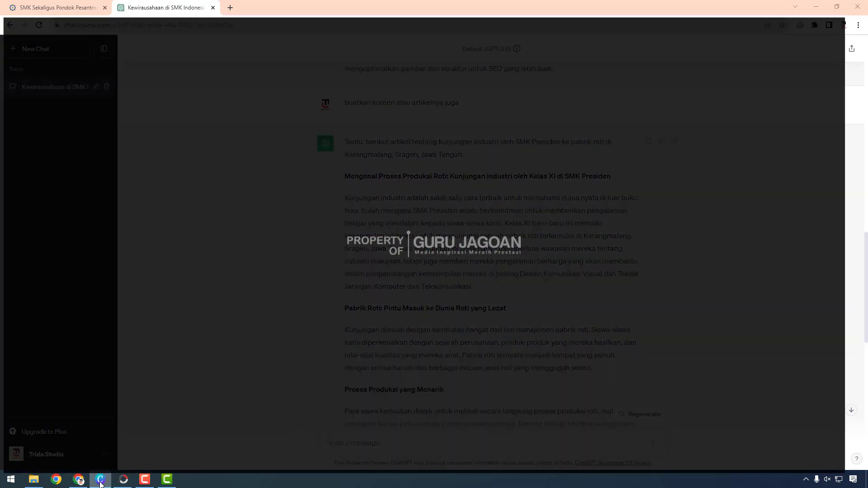
click(123, 481)
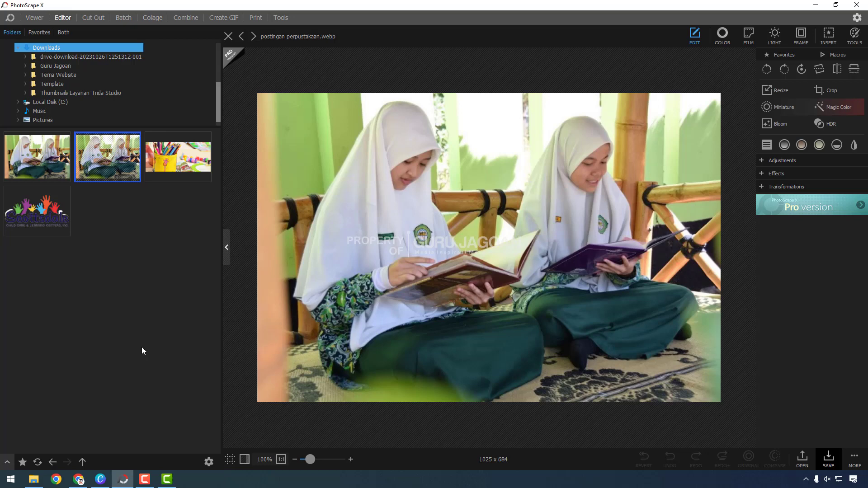
Switch to the browser, open tridastudio.com in a new tab, and look through its home page, including the client logos.
click(79, 480)
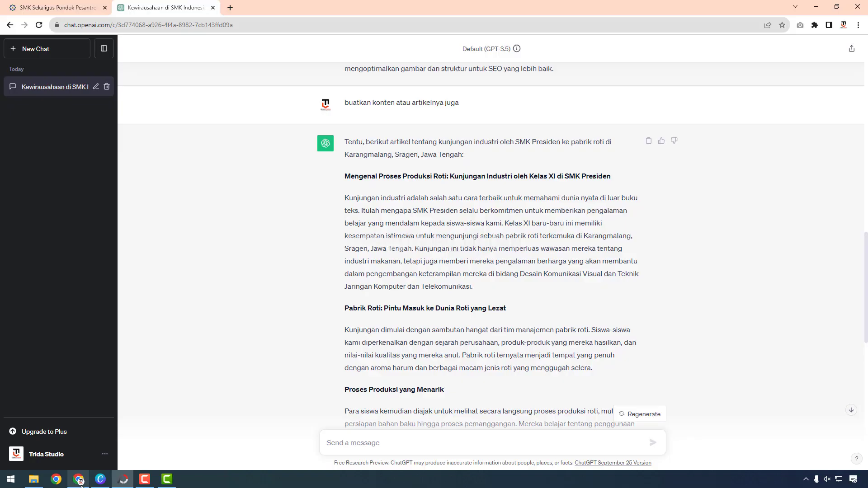
click(228, 7)
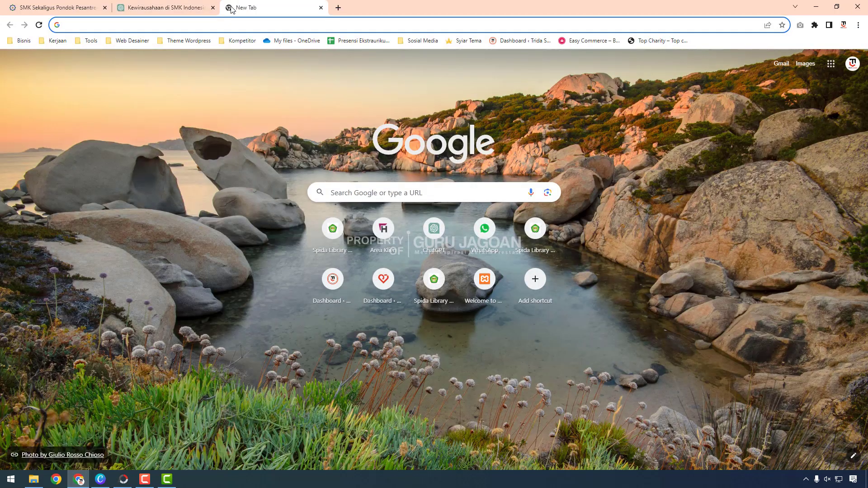
text(tridastudio.com)
key(Return)
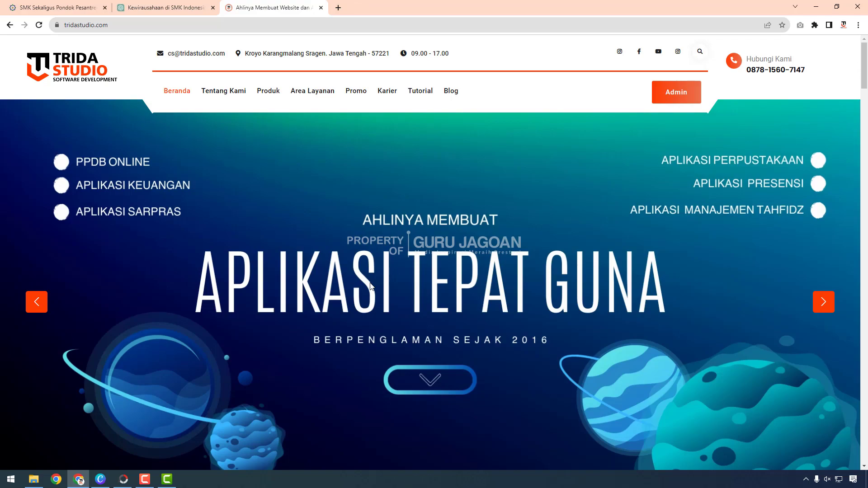
scroll(371, 285, down, 15)
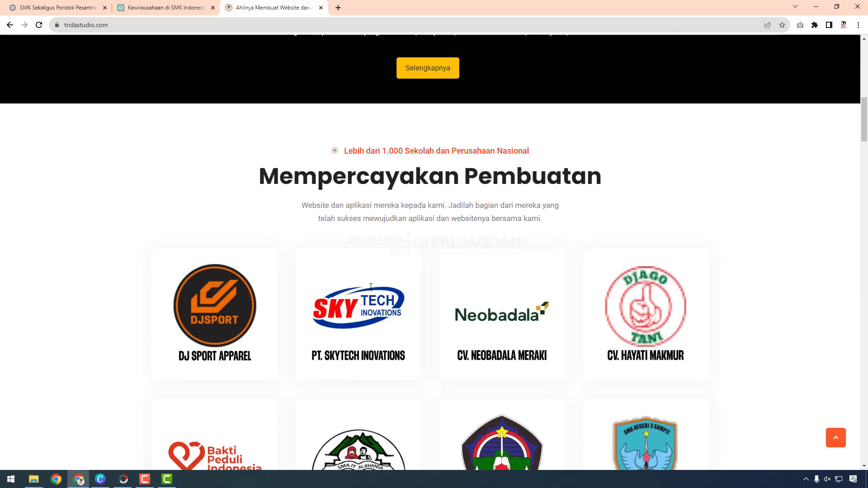
scroll(768, 217, down, 15)
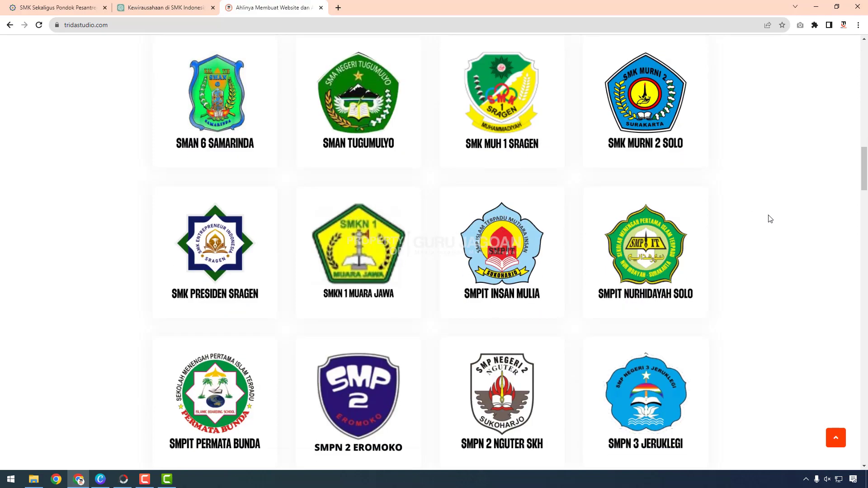
scroll(770, 219, up, 15)
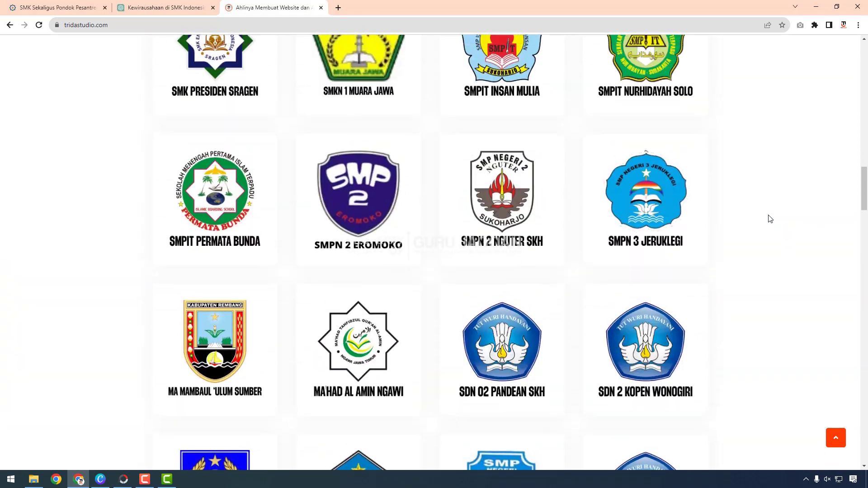
scroll(787, 209, up, 4)
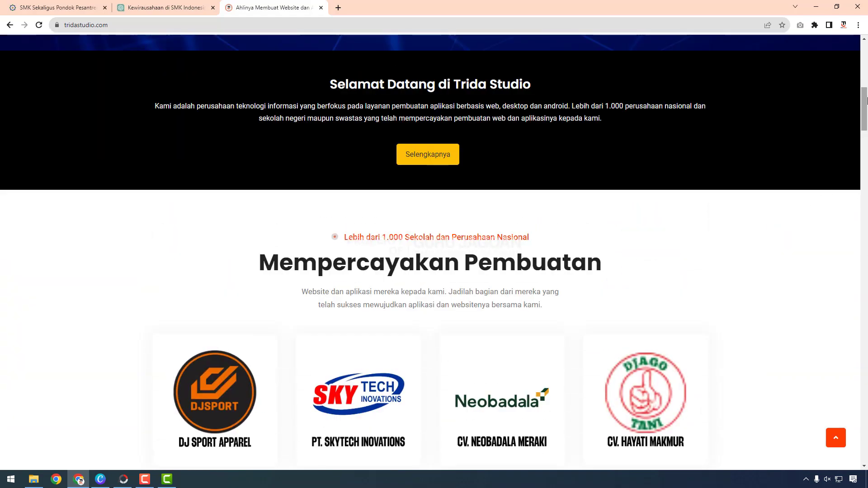
drag(865, 115, 862, 438)
click(836, 438)
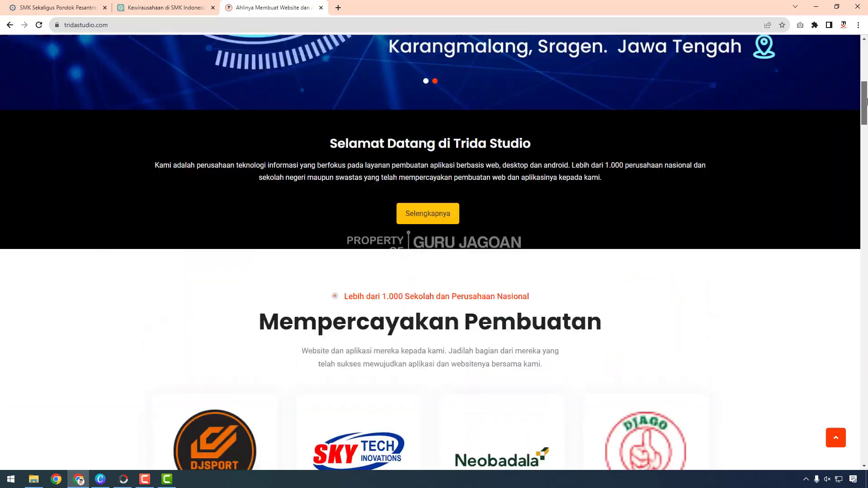